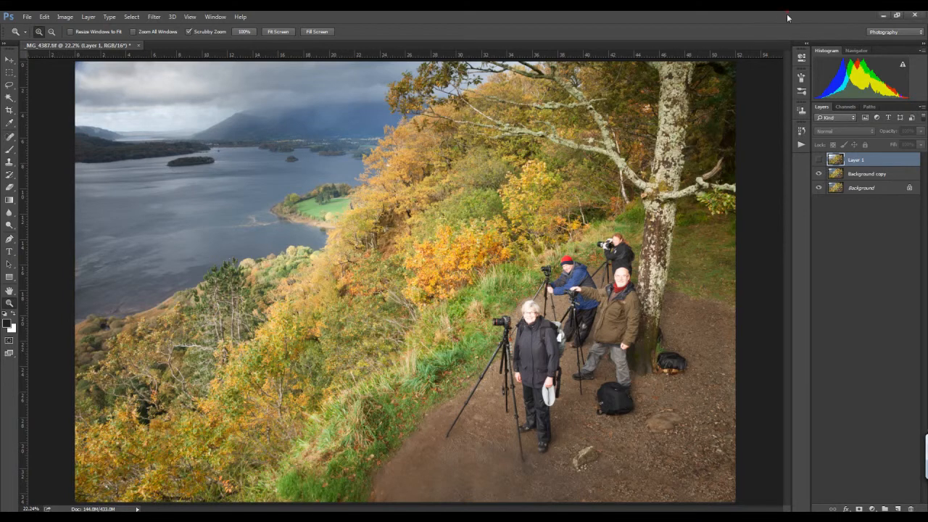
Step: Toggle the visibility of Layer 1 repeatedly to compare its version of the photo with Background copy
{"action": "left_click", "coordinate": [818, 159]}
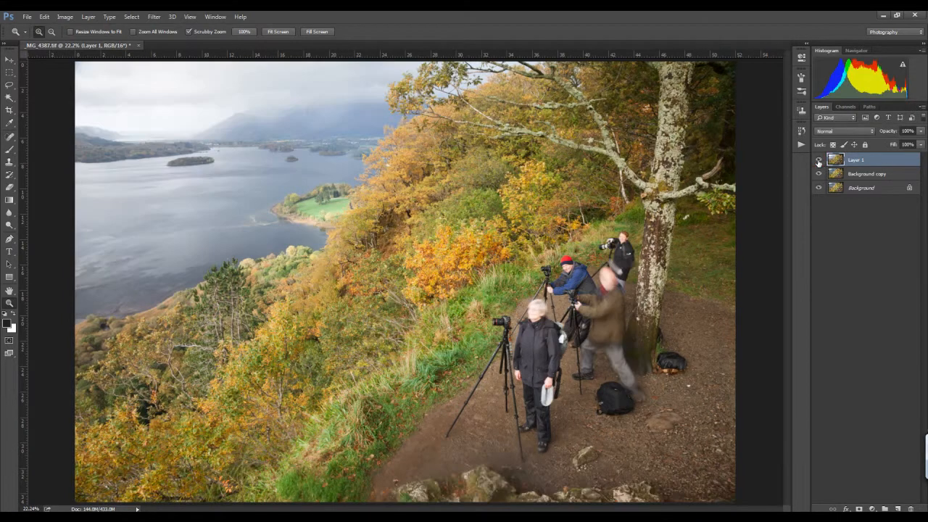
{"action": "left_click", "coordinate": [819, 160]}
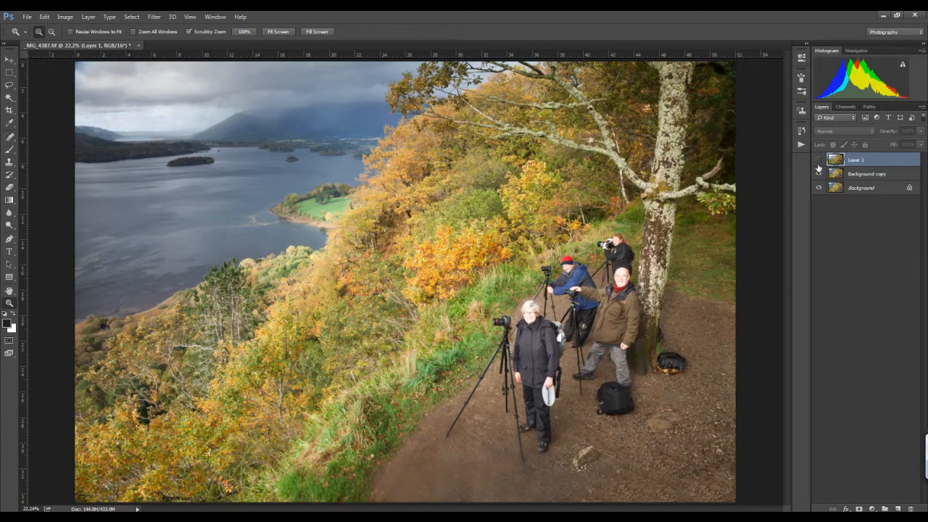
{"action": "left_click", "coordinate": [818, 160]}
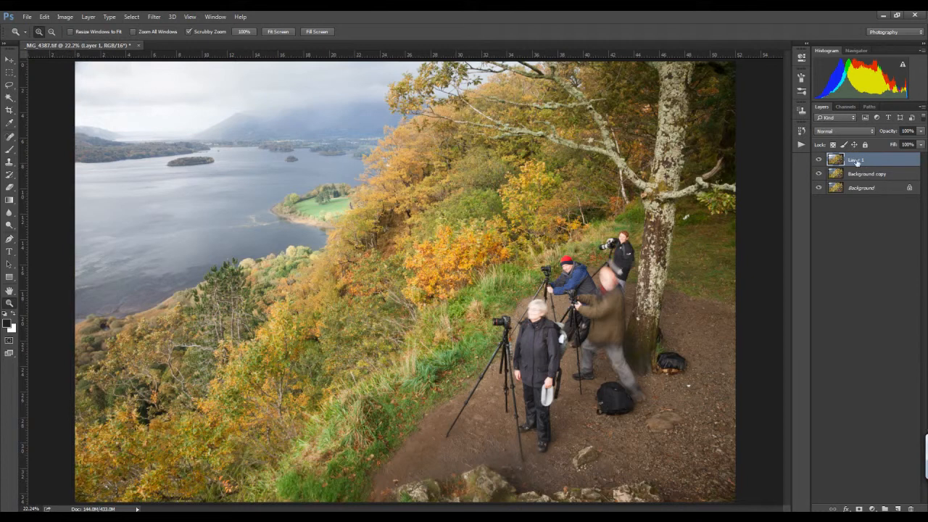
{"action": "left_click", "coordinate": [818, 161]}
{"action": "left_click", "coordinate": [818, 161]}
{"action": "left_click", "coordinate": [818, 161]}
{"action": "left_click", "coordinate": [818, 161]}
{"action": "left_click", "coordinate": [818, 161]}
{"action": "left_click", "coordinate": [818, 161]}
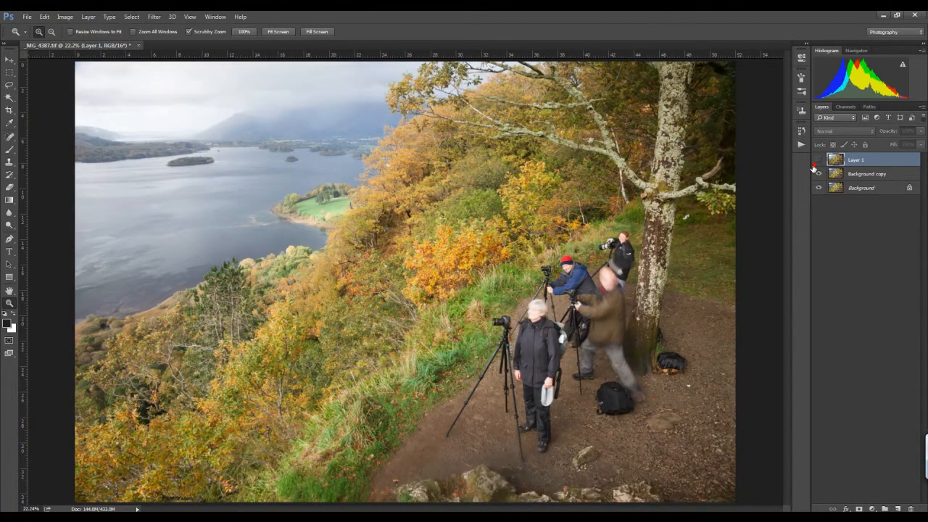
{"action": "left_click", "coordinate": [819, 161]}
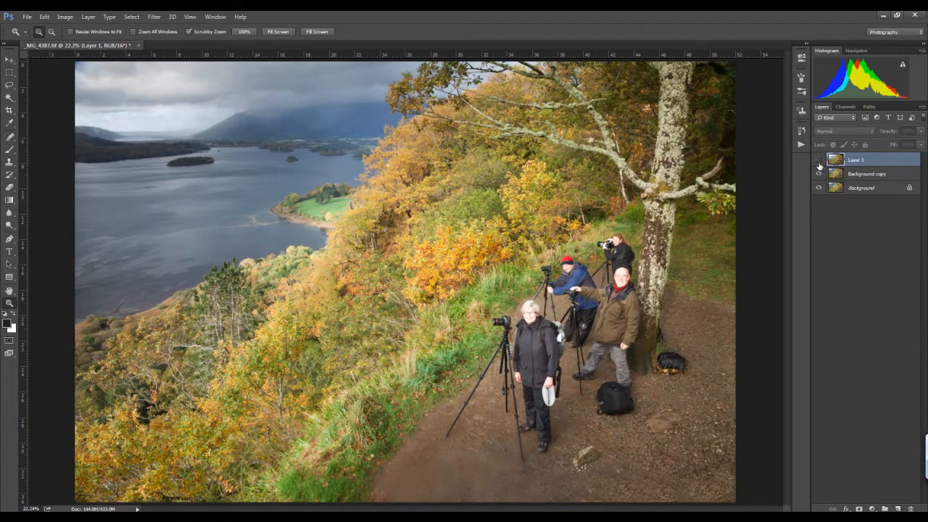
{"action": "left_click", "coordinate": [819, 161]}
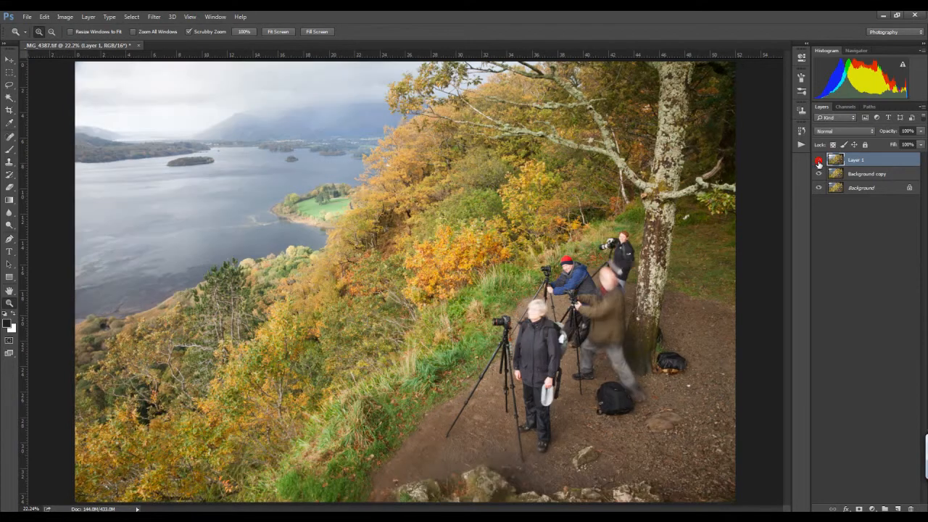
{"action": "left_click", "coordinate": [818, 163]}
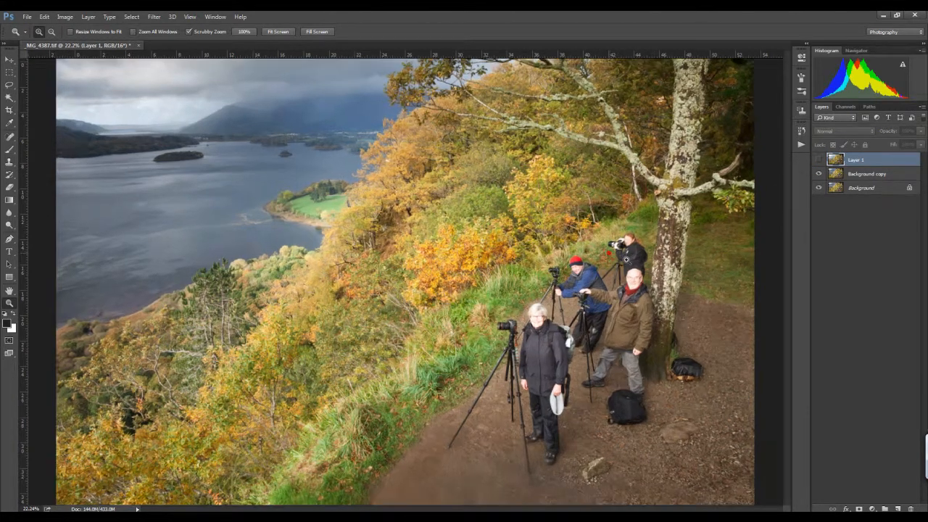
Step: Compare the four photographers close up with Layer 1 shown and hidden to judge faces and motion blur
{"action": "left_click_drag", "start_coordinate": [627, 259], "coordinate": [671, 261]}
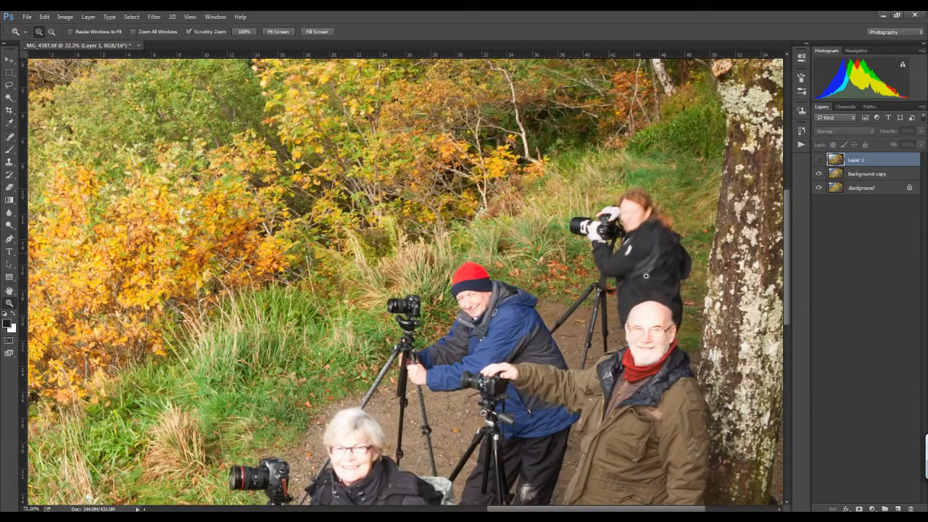
{"action": "left_click_drag", "start_coordinate": [788, 236], "coordinate": [797, 260]}
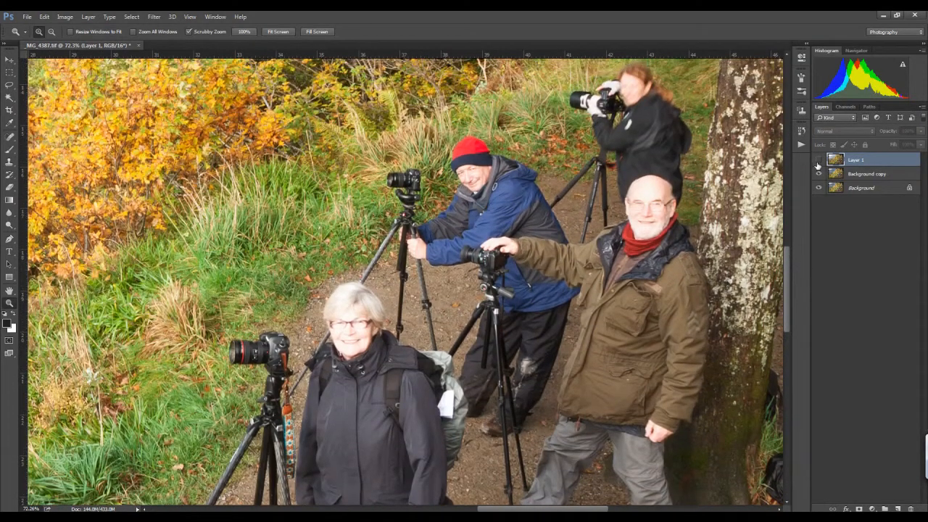
{"action": "left_click", "coordinate": [818, 159]}
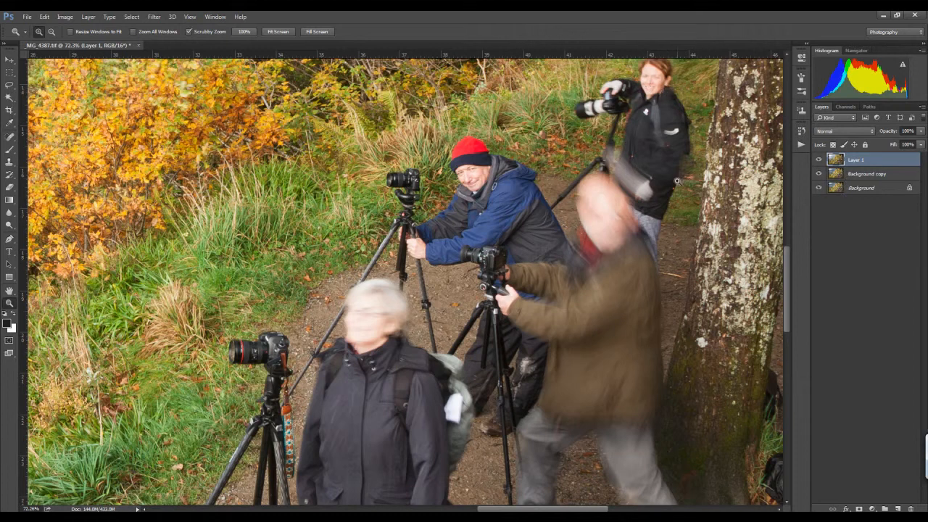
{"action": "left_click", "coordinate": [820, 161]}
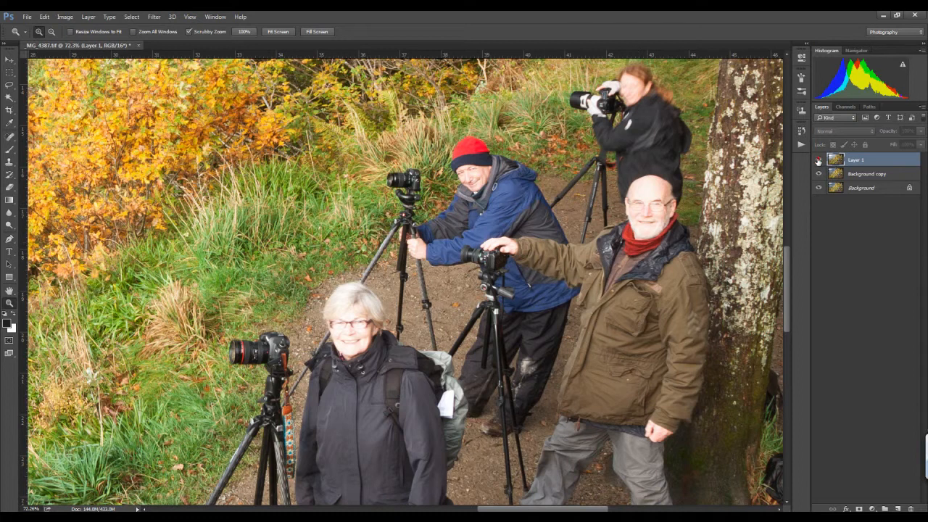
{"action": "left_click", "coordinate": [819, 161]}
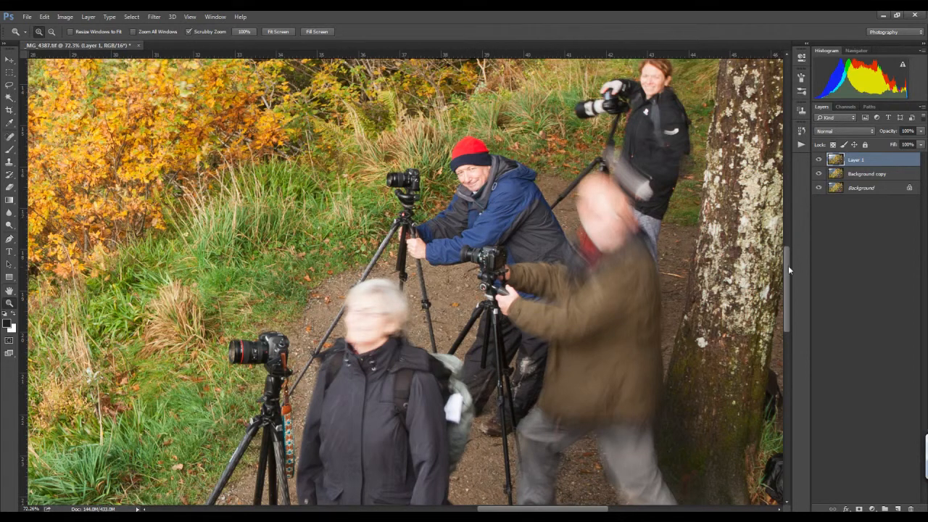
{"action": "scroll", "coordinate": [788, 266], "scroll_direction": "up", "scroll_amount": 2}
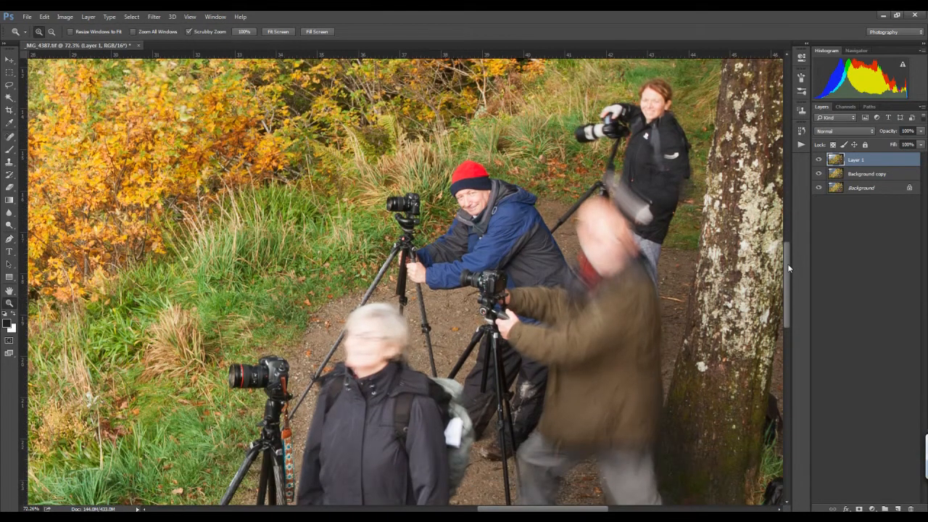
{"action": "left_click", "coordinate": [819, 160]}
Step: Fit the whole photo on screen and compare both versions by switching Layer 1 on and off
{"action": "right_click", "coordinate": [492, 249]}
{"action": "left_click", "coordinate": [517, 255]}
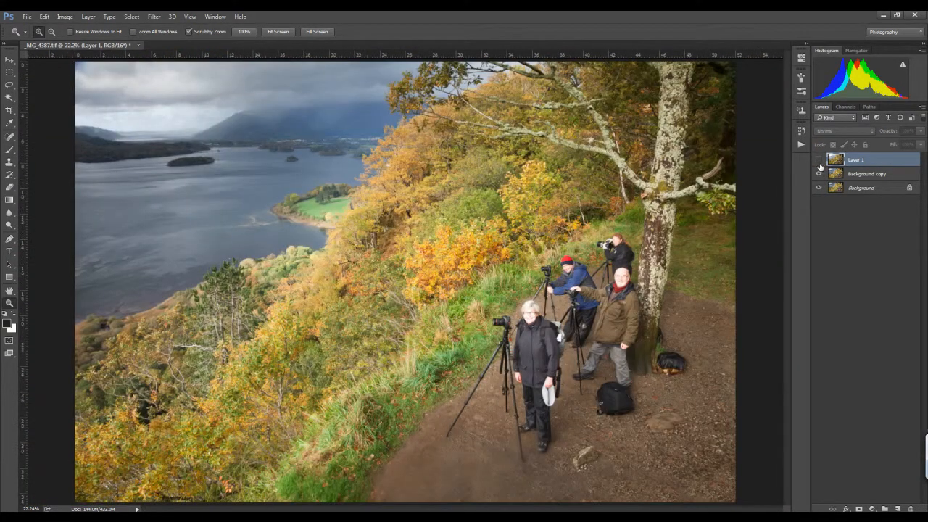
{"action": "left_click", "coordinate": [819, 161]}
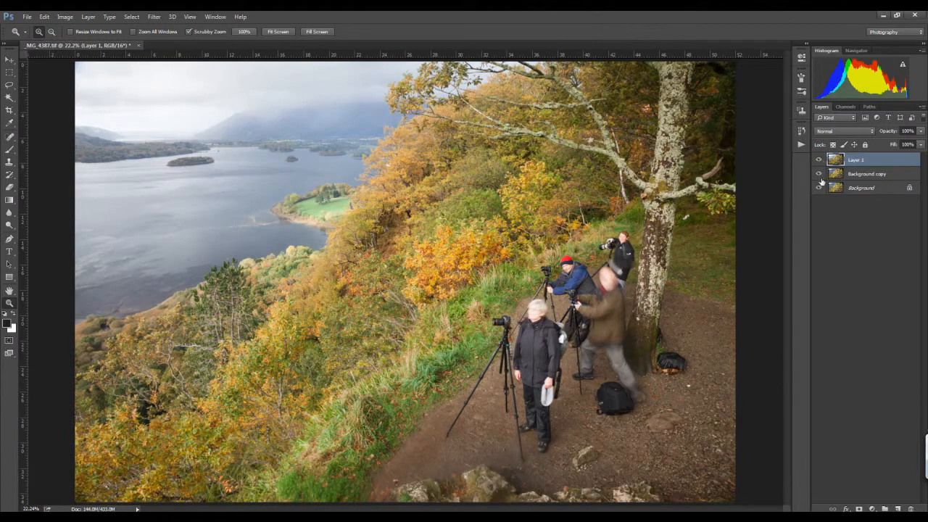
{"action": "left_click", "coordinate": [819, 161]}
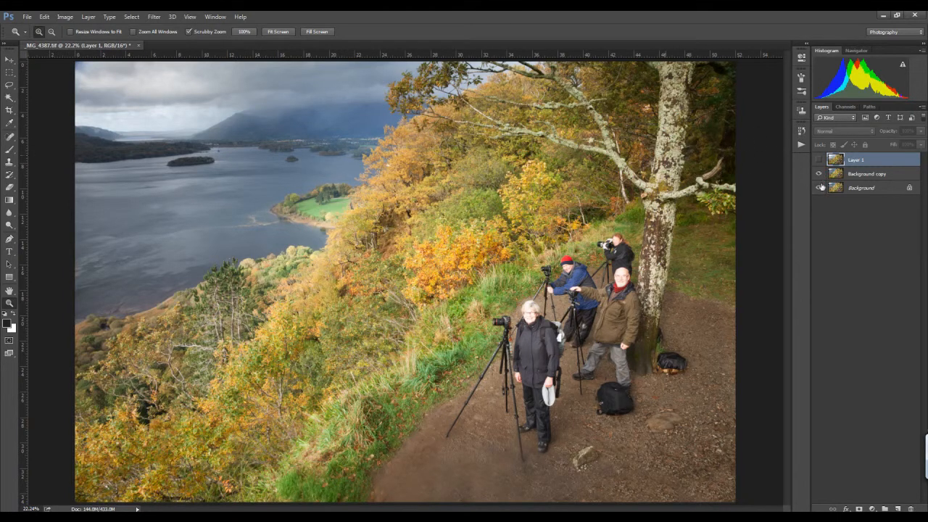
Step: Hide the Background layer and compare the group between Layer 1 and Background copy, leaving Layer 1 shown
{"action": "left_click", "coordinate": [819, 160]}
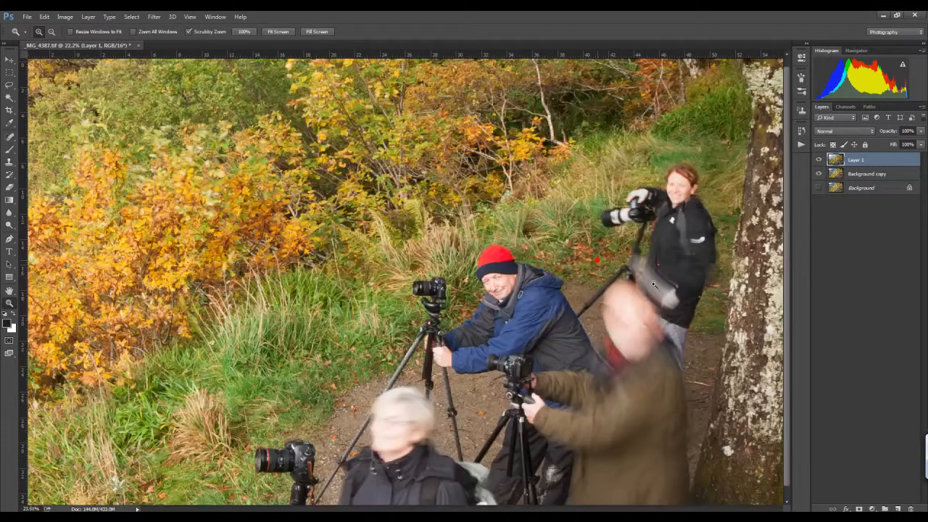
{"action": "left_click_drag", "start_coordinate": [598, 261], "coordinate": [644, 295]}
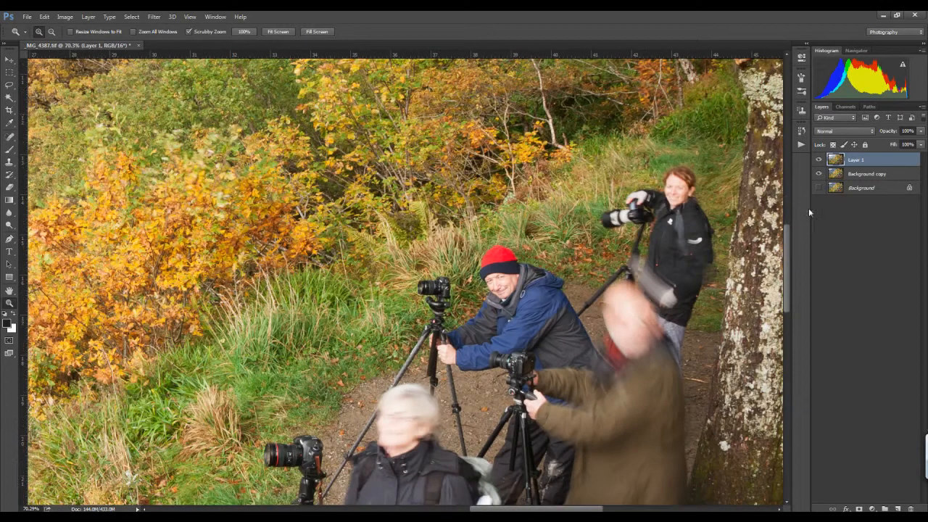
{"action": "left_click", "coordinate": [818, 161]}
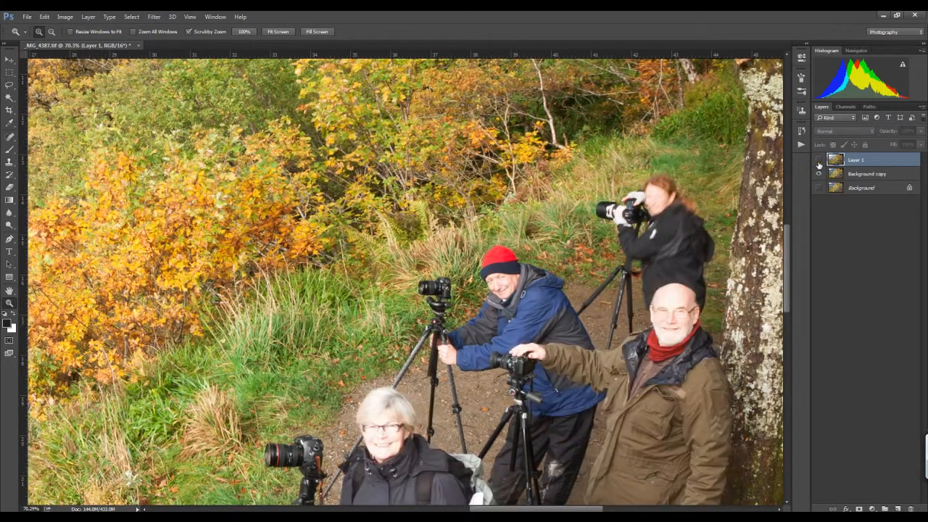
{"action": "left_click", "coordinate": [818, 160]}
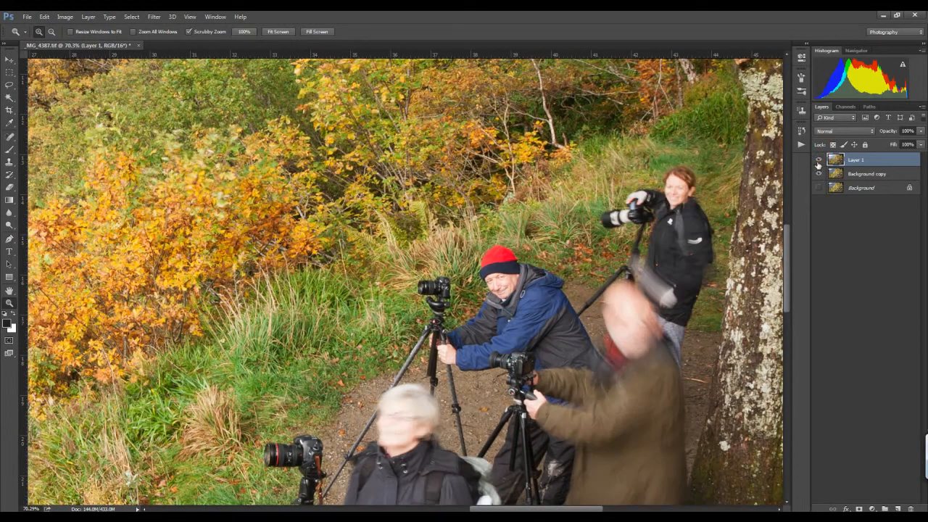
{"action": "left_click", "coordinate": [818, 161]}
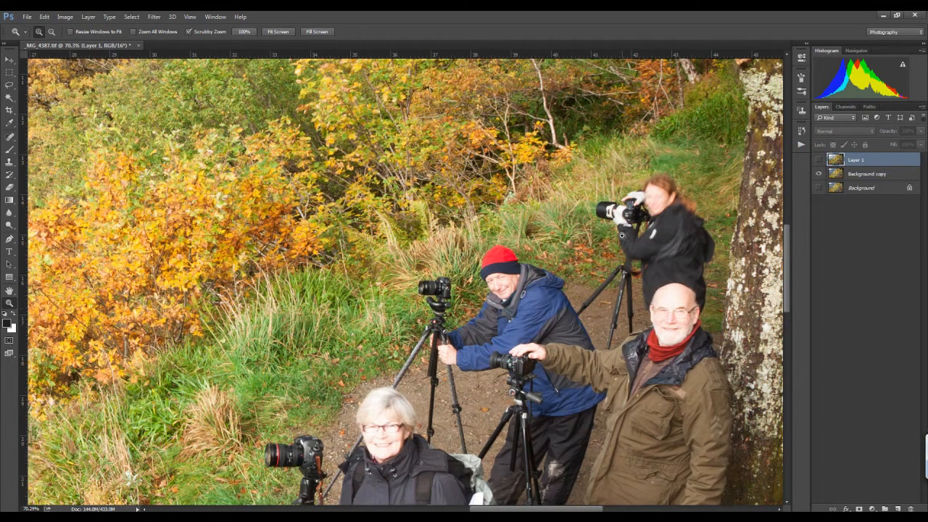
{"action": "left_click", "coordinate": [819, 160]}
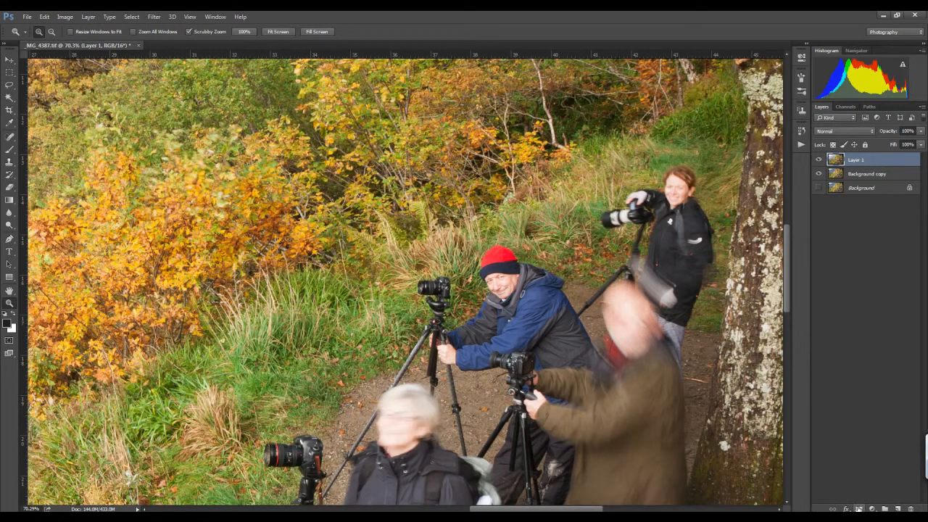
Step: Add a layer mask to Layer 1 and reduce the Brush tool's size to 150
{"action": "left_click", "coordinate": [858, 509]}
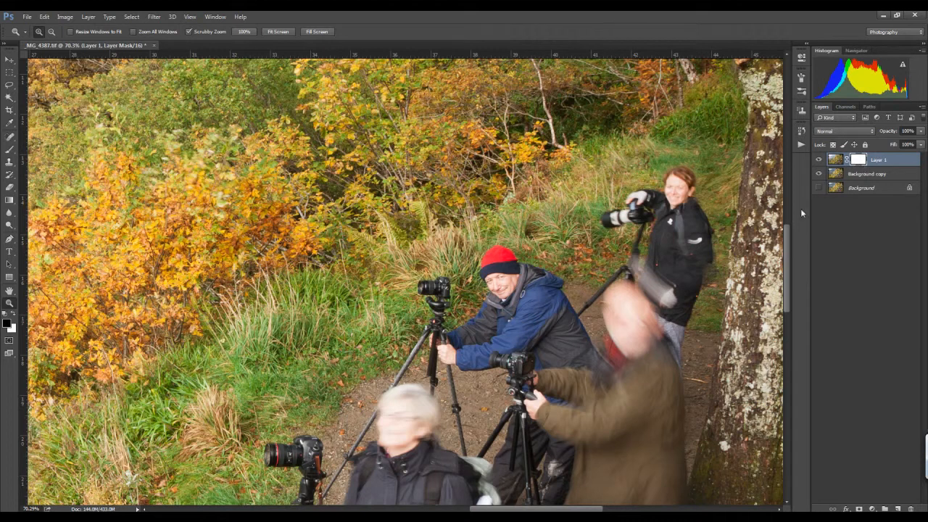
{"action": "left_click", "coordinate": [9, 148]}
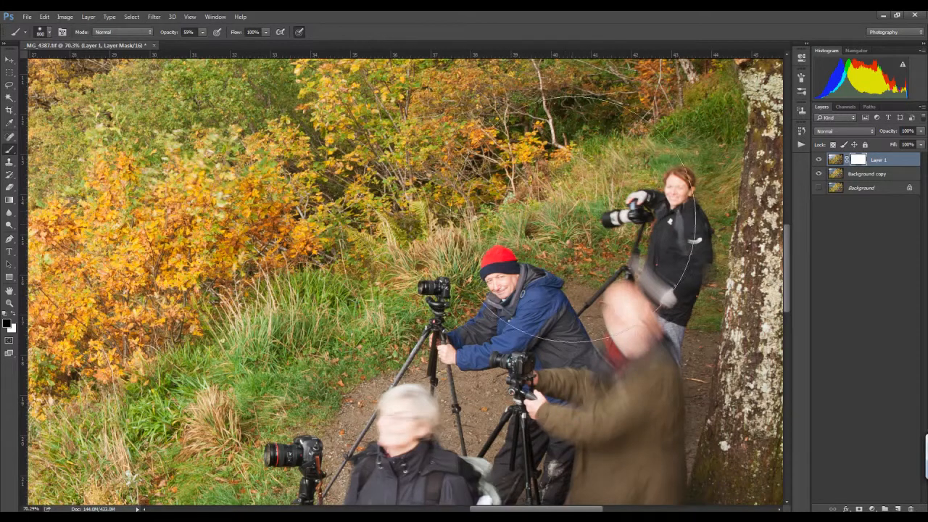
{"action": "key", "text": "bracketleft"}
{"action": "key", "text": "bracketleft"}
{"action": "key", "text": "bracketleft"}
{"action": "key", "text": "bracketleft"}
{"action": "key", "text": "bracketleft"}
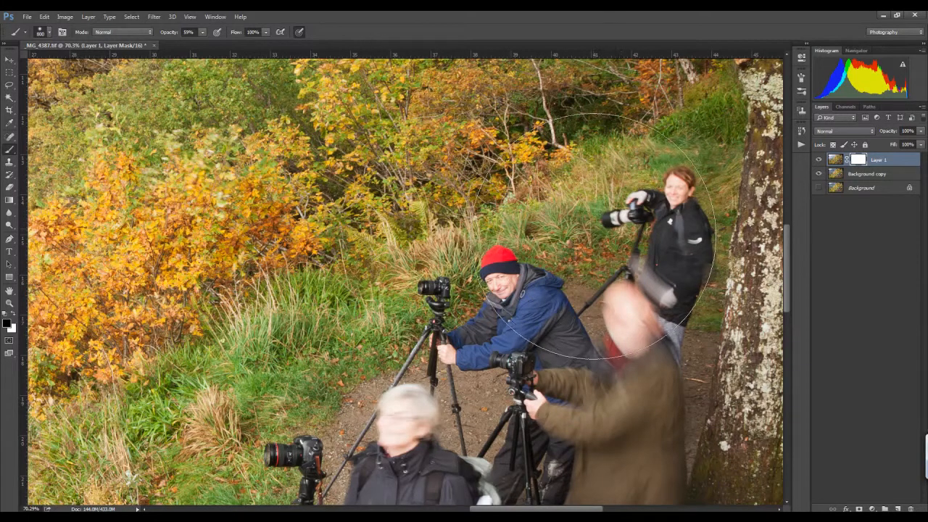
{"action": "key", "text": "bracketleft"}
{"action": "key", "text": "bracketleft"}
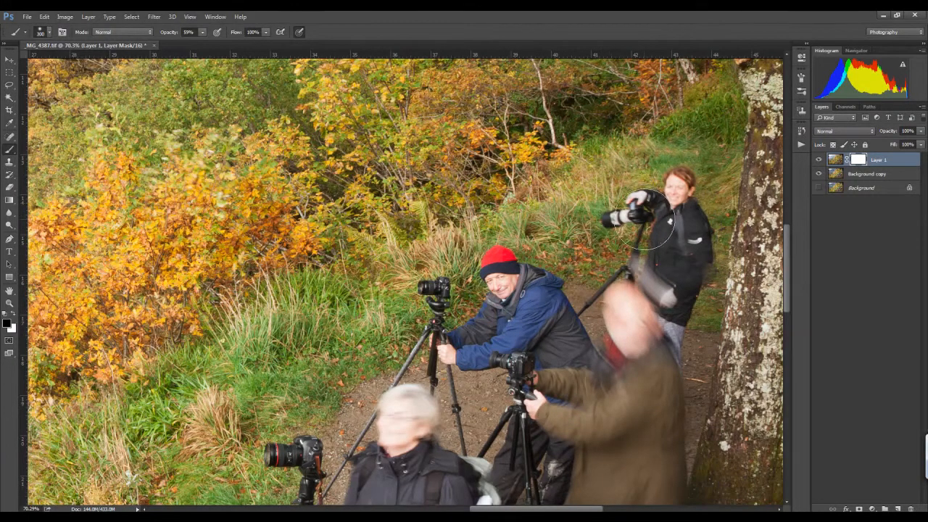
{"action": "key", "text": "bracketleft"}
{"action": "key", "text": "bracketleft"}
Step: Toggle the masked Layer 1 to check which layer holds more of the faces worth keeping
{"action": "left_click", "coordinate": [819, 161]}
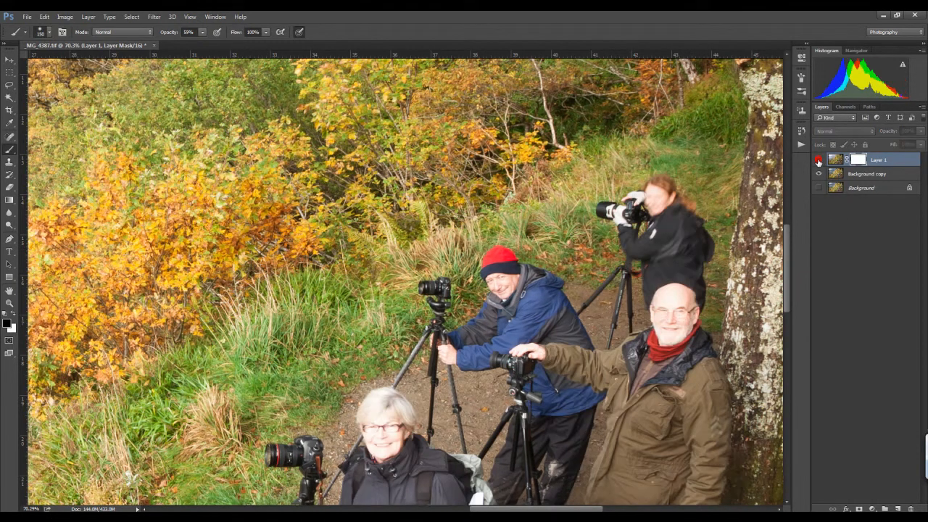
{"action": "left_click", "coordinate": [817, 162]}
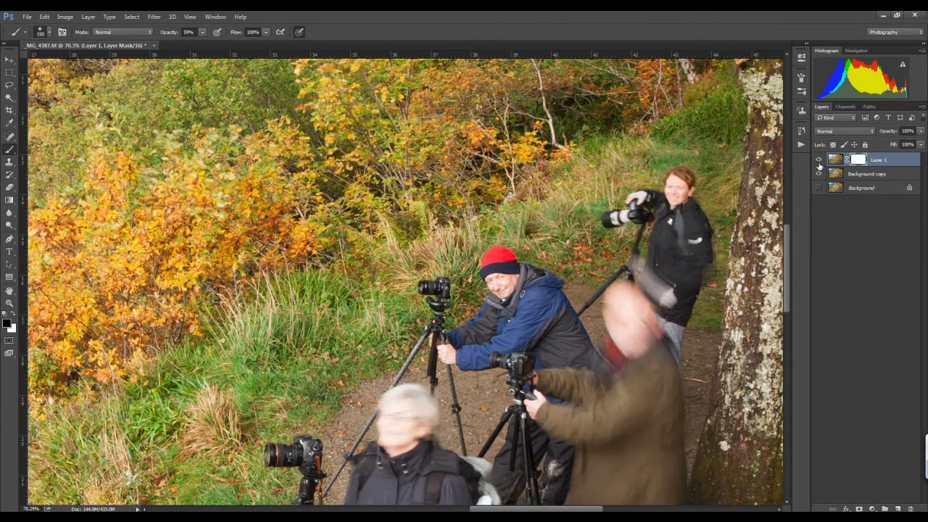
{"action": "left_click", "coordinate": [819, 161]}
{"action": "left_click", "coordinate": [819, 163]}
{"action": "left_click", "coordinate": [819, 162]}
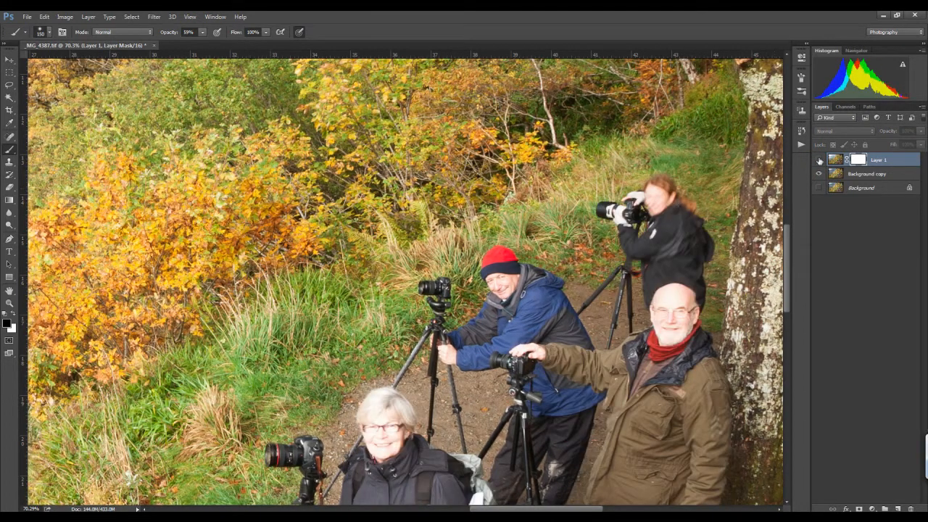
{"action": "left_click", "coordinate": [818, 161]}
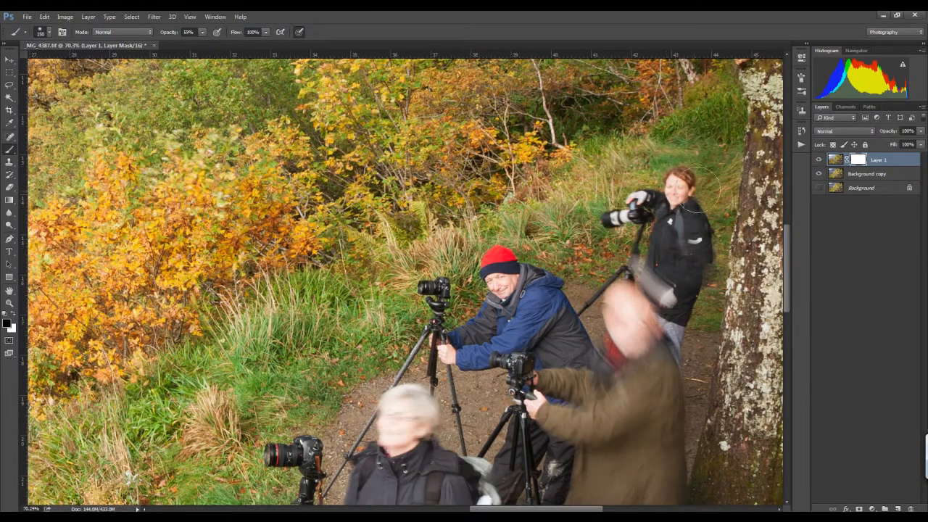
Step: Delete the mask from Layer 1 without applying it and move Background copy above Layer 1
{"action": "left_click_drag", "start_coordinate": [841, 164], "coordinate": [912, 510]}
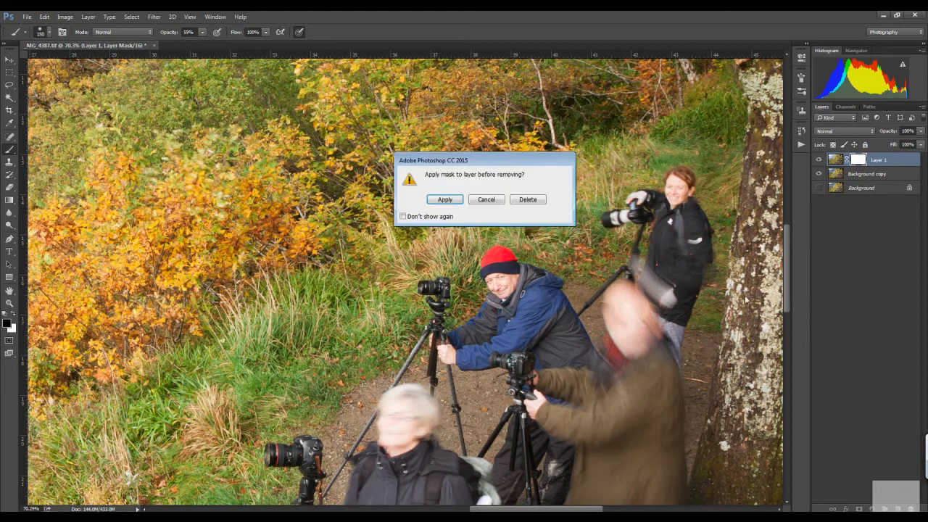
{"action": "left_click", "coordinate": [530, 199]}
{"action": "left_click_drag", "start_coordinate": [835, 176], "coordinate": [846, 159]}
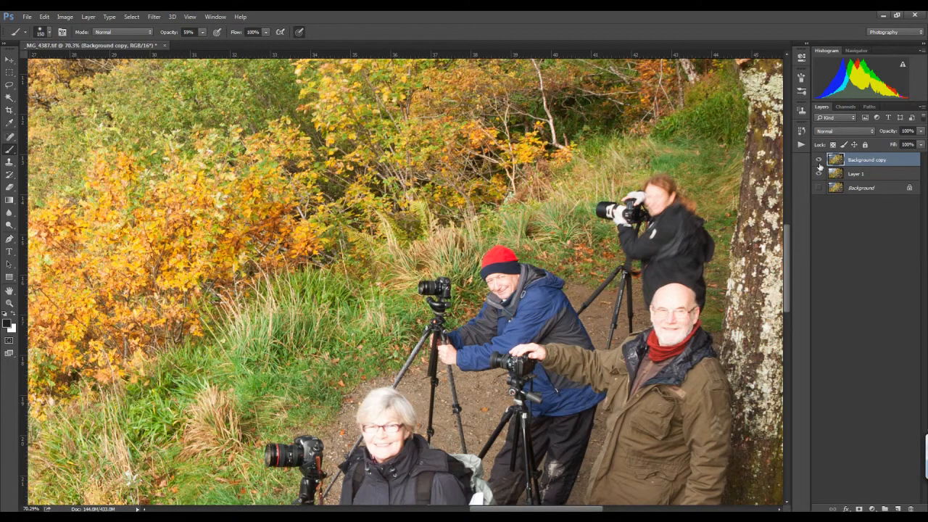
Step: Add a layer mask to Background copy and, with the brush at 100% opacity, paint black over the rear woman's blurred head
{"action": "left_click", "coordinate": [859, 508]}
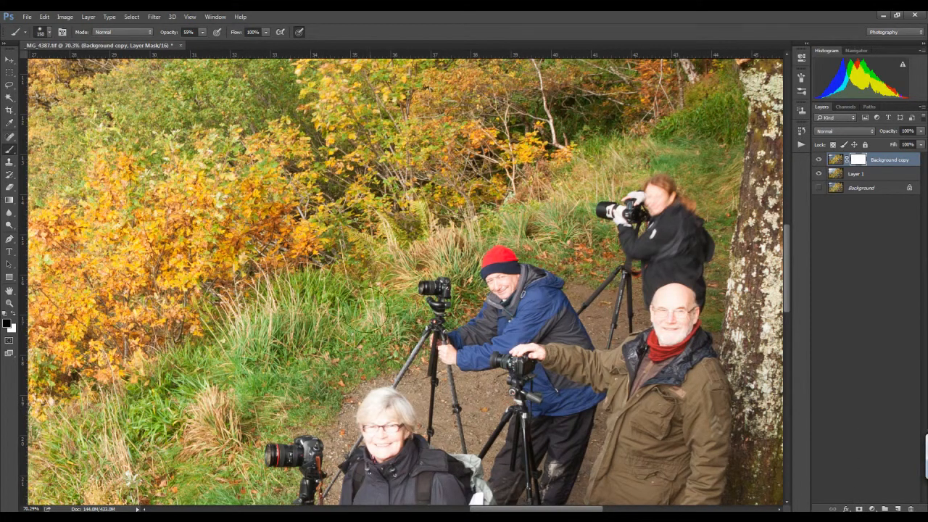
{"action": "left_click_drag", "start_coordinate": [661, 193], "coordinate": [658, 196]}
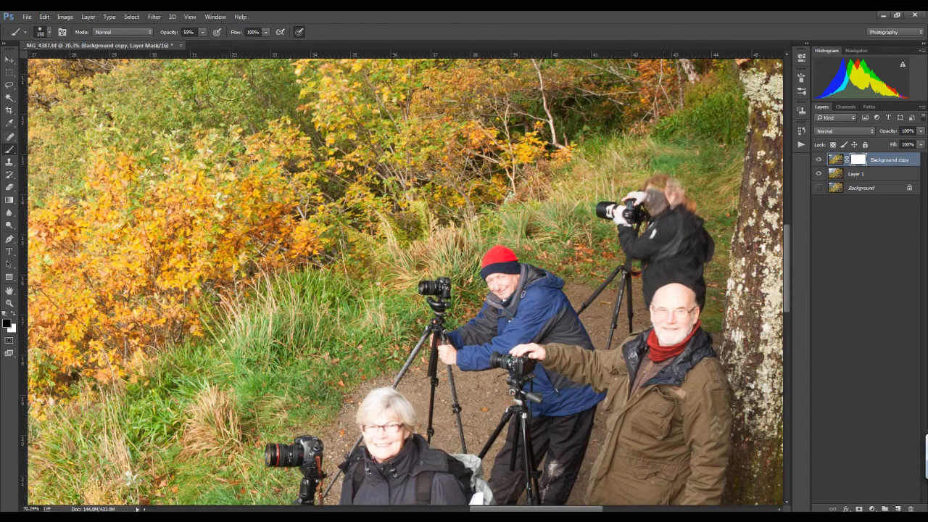
{"action": "left_click_drag", "start_coordinate": [201, 46], "coordinate": [226, 44]}
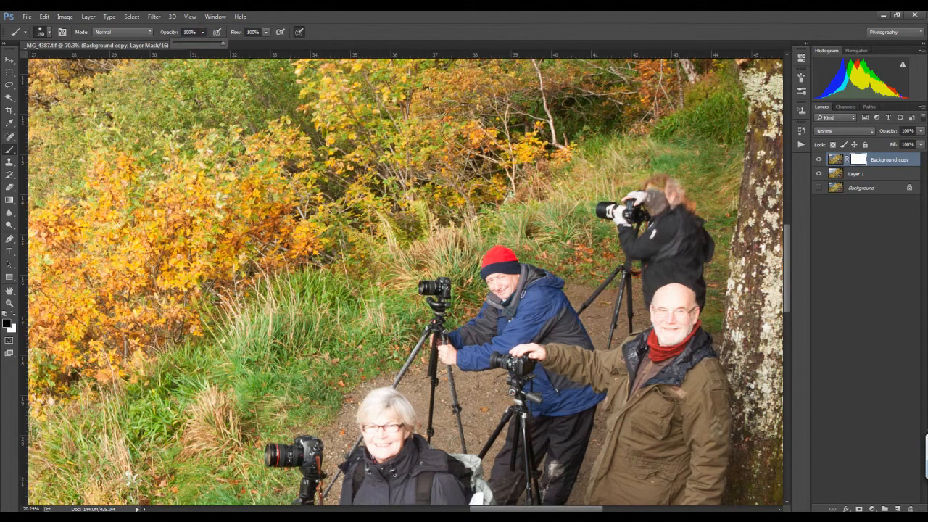
{"action": "mouse_move", "coordinate": [680, 208]}
{"action": "left_mouse_down"}
{"action": "mouse_move", "coordinate": [674, 192]}
{"action": "mouse_move", "coordinate": [687, 179]}
{"action": "mouse_move", "coordinate": [671, 175]}
{"action": "mouse_move", "coordinate": [675, 164]}
{"action": "mouse_move", "coordinate": [669, 174]}
{"action": "left_mouse_up"}
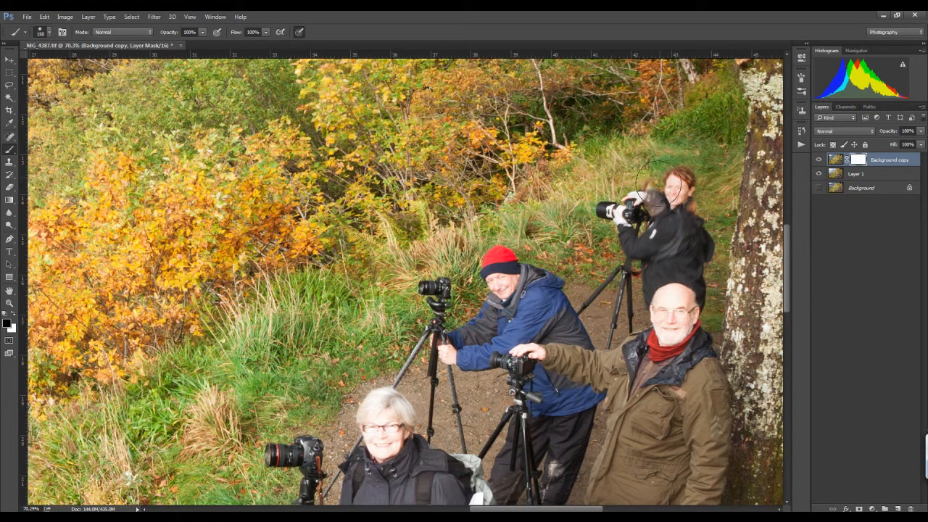
Step: Reduce the brush size to 40, lower Background copy to 75% opacity and mask around the rear woman's head, shoulder and back
{"action": "key", "text": "["}
{"action": "key", "text": "["}
{"action": "key", "text": "["}
{"action": "key", "text": "["}
{"action": "key", "text": "["}
{"action": "key", "text": "["}
{"action": "left_click", "coordinate": [919, 131]}
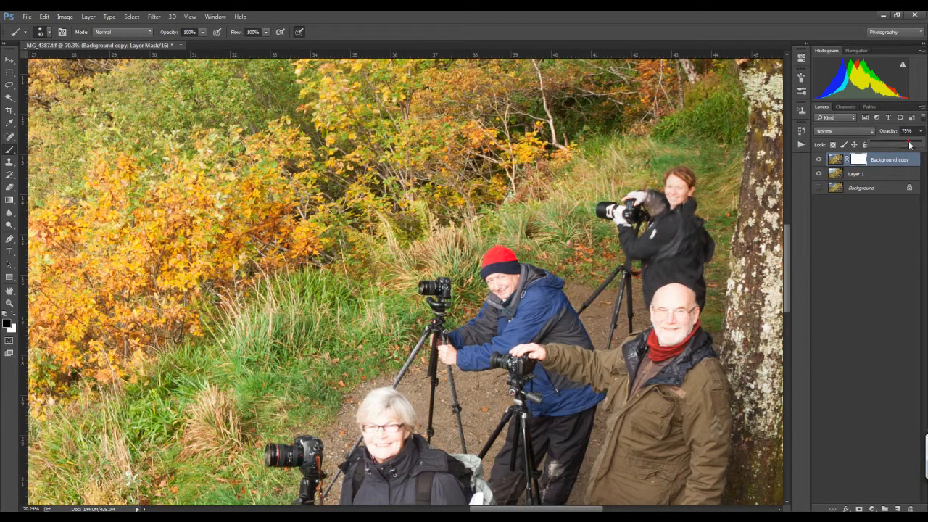
{"action": "left_click", "coordinate": [910, 145]}
{"action": "left_click", "coordinate": [699, 212]}
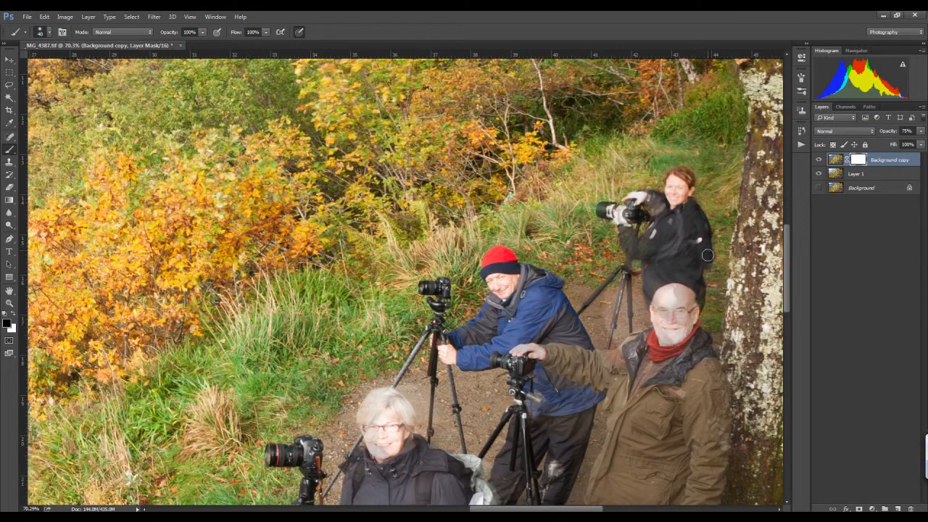
Step: Compare the masked Background copy with Layer 1, and set Background copy's opacity back to 100%
{"action": "left_click", "coordinate": [818, 161]}
{"action": "left_click", "coordinate": [819, 161]}
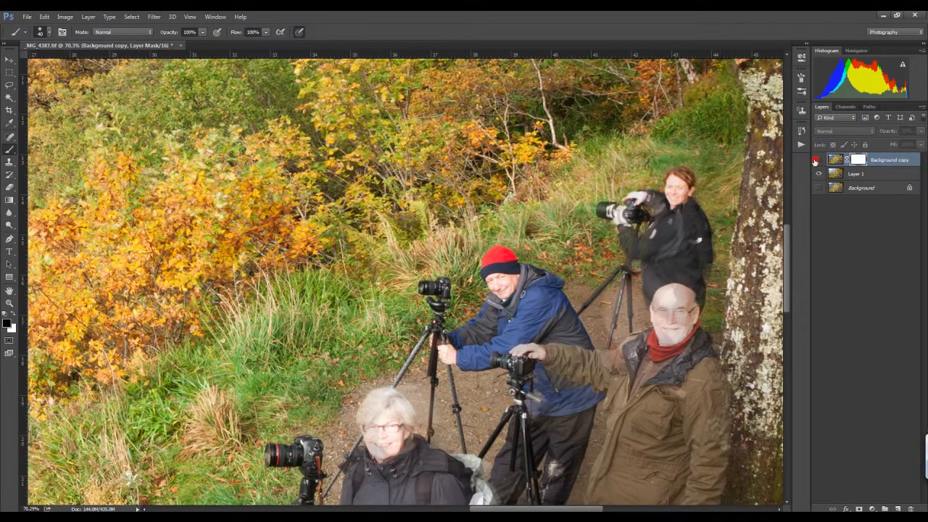
{"action": "left_click", "coordinate": [819, 161]}
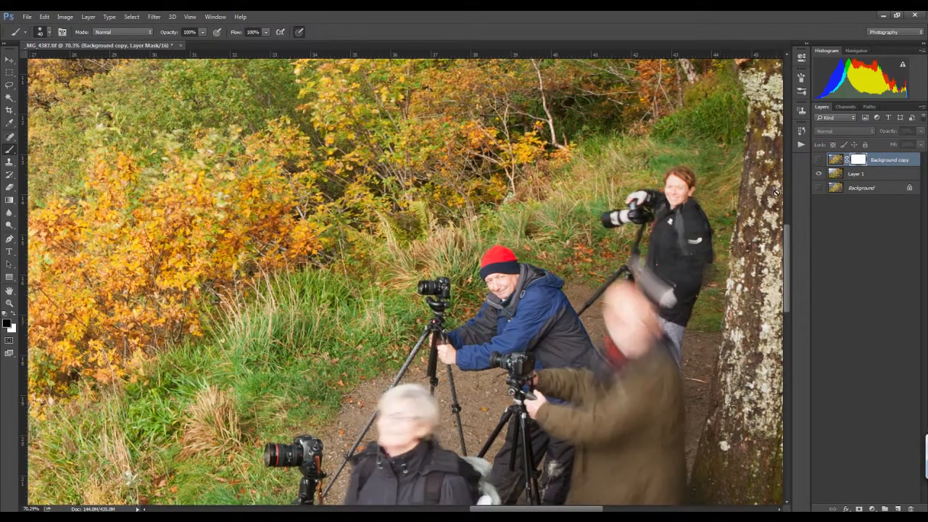
{"action": "left_click", "coordinate": [818, 161]}
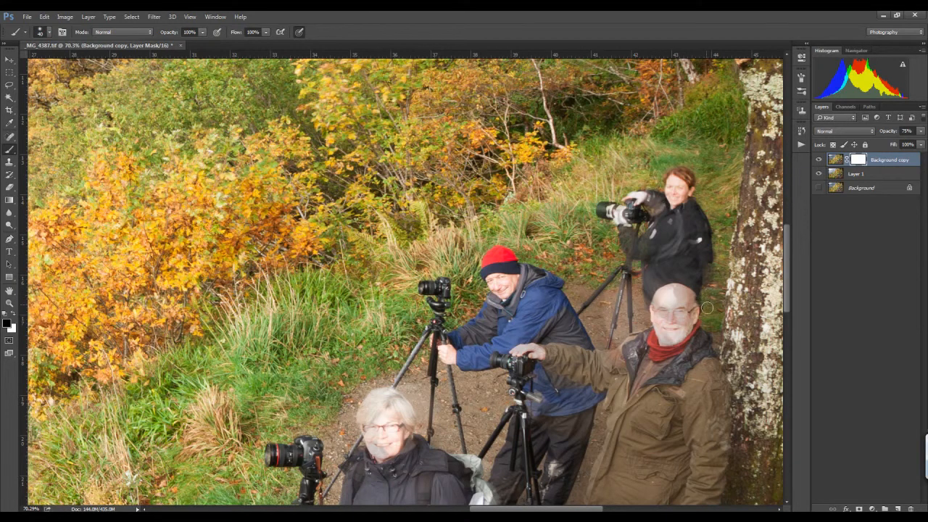
{"action": "left_click", "coordinate": [920, 130]}
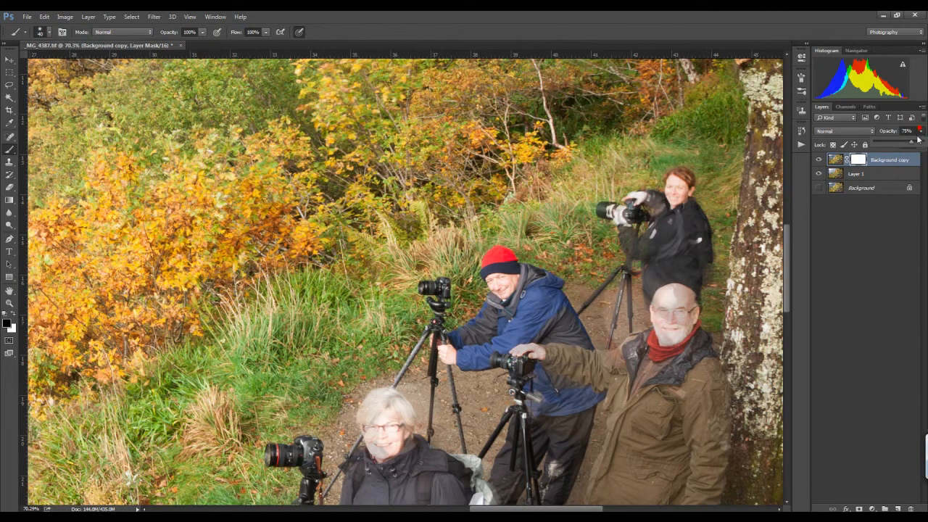
{"action": "left_click_drag", "start_coordinate": [912, 145], "coordinate": [922, 144]}
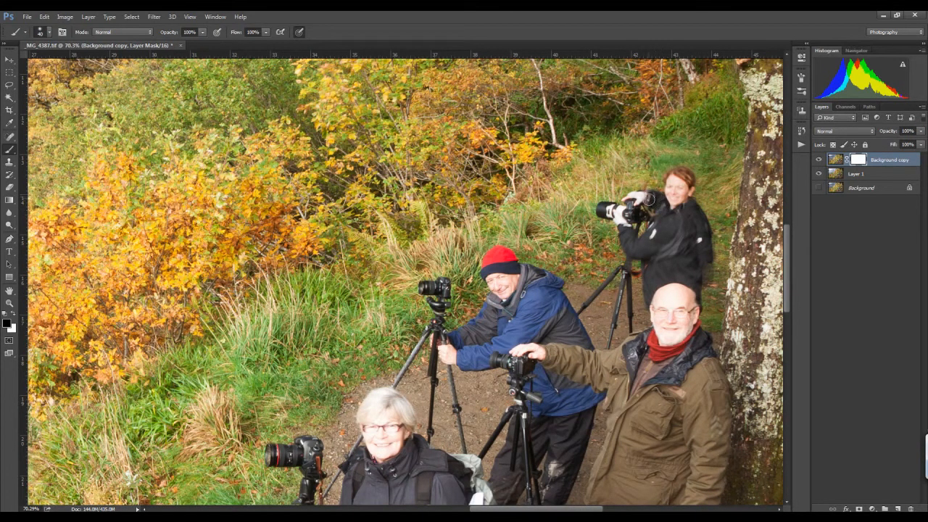
Step: Toggle Background copy repeatedly to examine how the rear woman's camera, arms and jacket differ between the two layers
{"action": "left_click", "coordinate": [819, 160]}
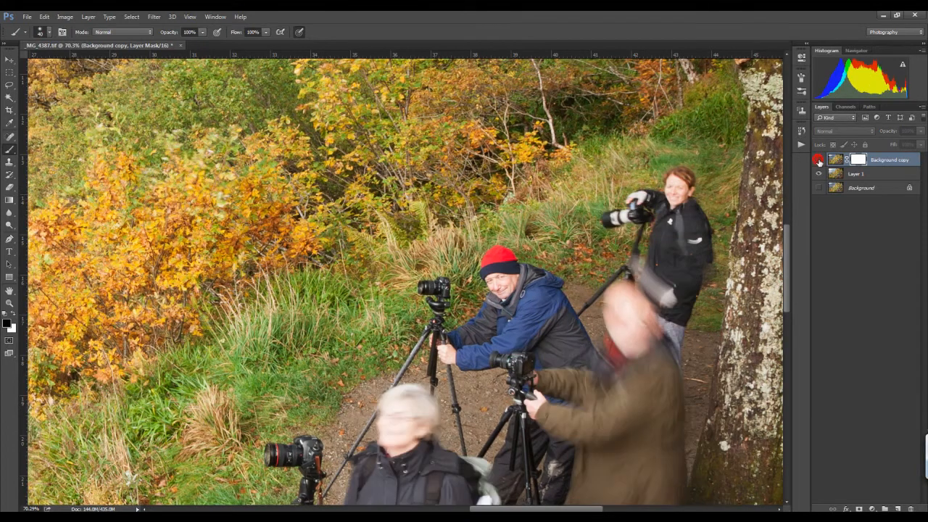
{"action": "left_click", "coordinate": [819, 160]}
{"action": "left_click", "coordinate": [819, 161]}
{"action": "left_click", "coordinate": [819, 161]}
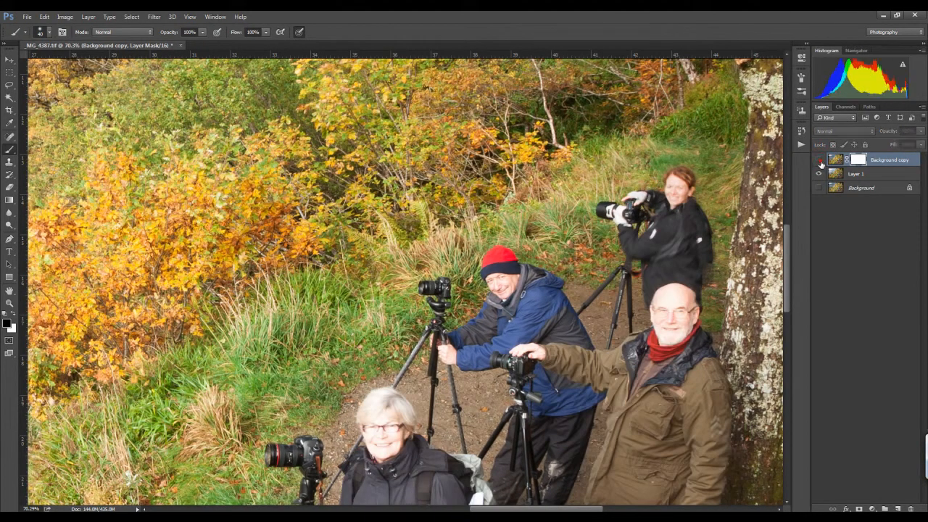
{"action": "left_click", "coordinate": [819, 161]}
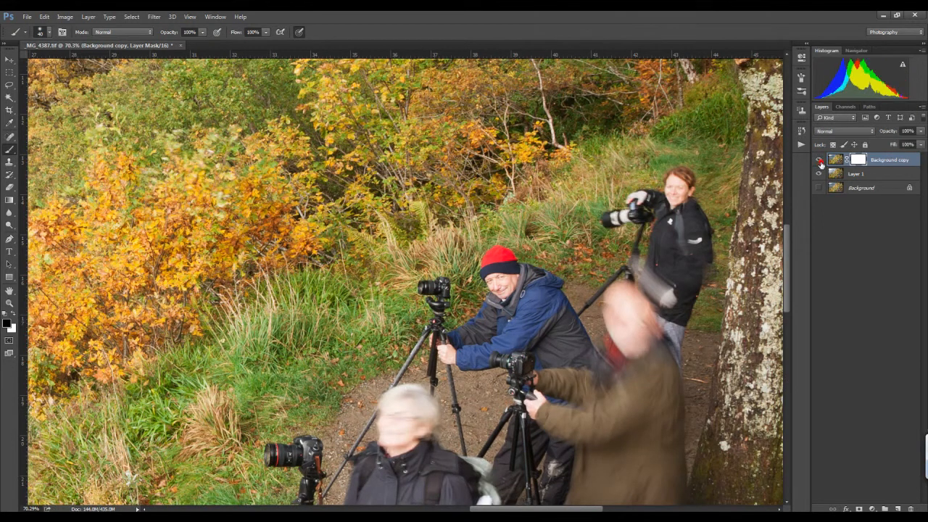
{"action": "left_click", "coordinate": [820, 162]}
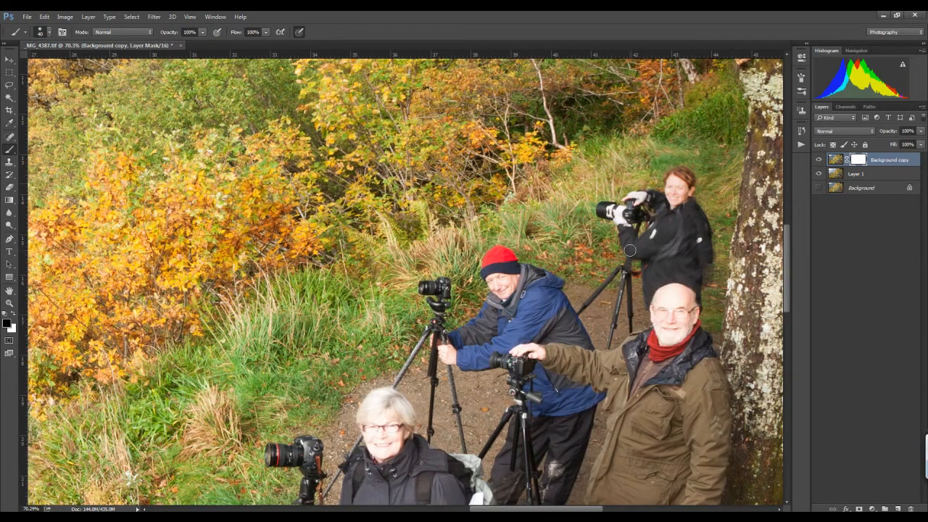
{"action": "left_click", "coordinate": [820, 161]}
{"action": "left_click", "coordinate": [820, 161]}
Step: Paint black on the mask over the rear woman's camera, tripod head and jacket, checking the result against Layer 1
{"action": "mouse_move", "coordinate": [614, 215]}
{"action": "left_mouse_down"}
{"action": "mouse_move", "coordinate": [601, 208]}
{"action": "mouse_move", "coordinate": [602, 218]}
{"action": "left_mouse_up"}
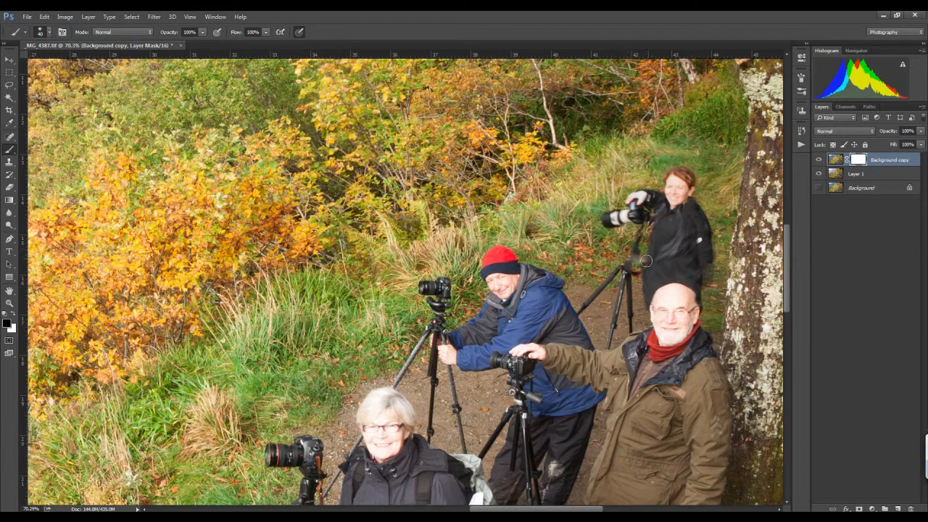
{"action": "mouse_move", "coordinate": [648, 260]}
{"action": "left_mouse_down"}
{"action": "mouse_move", "coordinate": [659, 234]}
{"action": "mouse_move", "coordinate": [671, 256]}
{"action": "mouse_move", "coordinate": [688, 222]}
{"action": "mouse_move", "coordinate": [698, 246]}
{"action": "mouse_move", "coordinate": [680, 219]}
{"action": "left_mouse_up"}
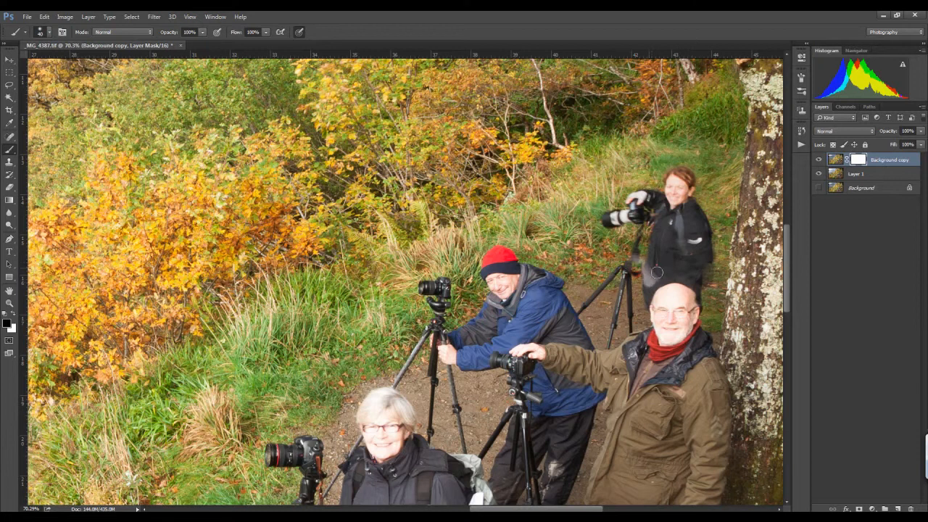
{"action": "left_click", "coordinate": [818, 160]}
{"action": "left_click", "coordinate": [817, 160]}
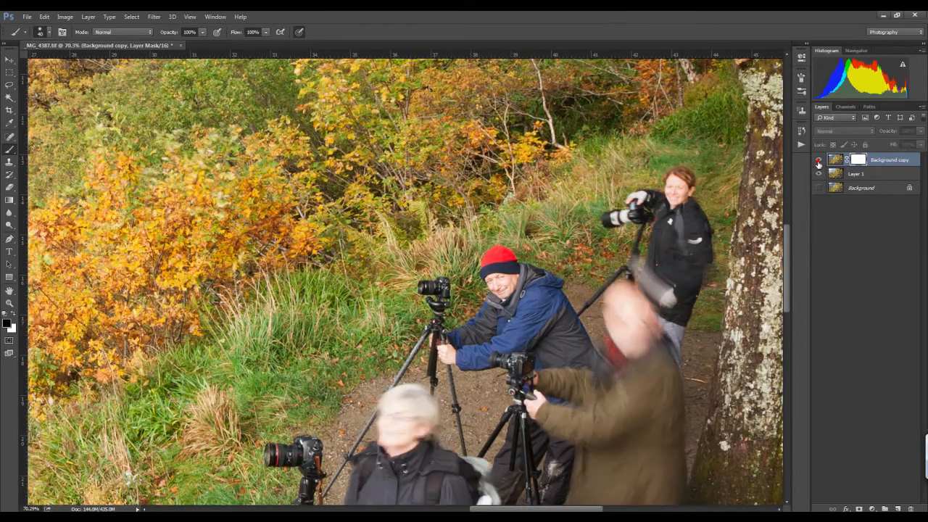
{"action": "left_click", "coordinate": [673, 288]}
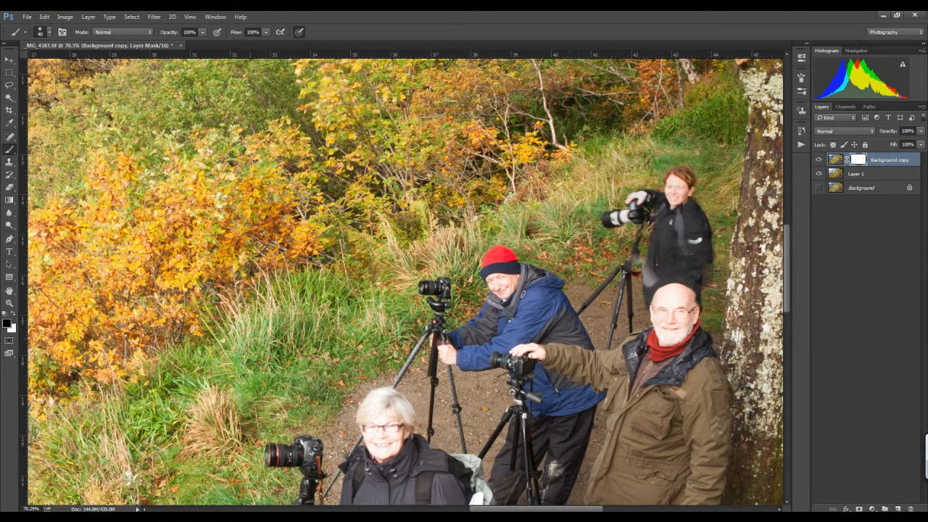
Step: Touch up the mask in white along the rear woman's lower jacket and tripod, and return the foreground colour to black
{"action": "left_click", "coordinate": [13, 313]}
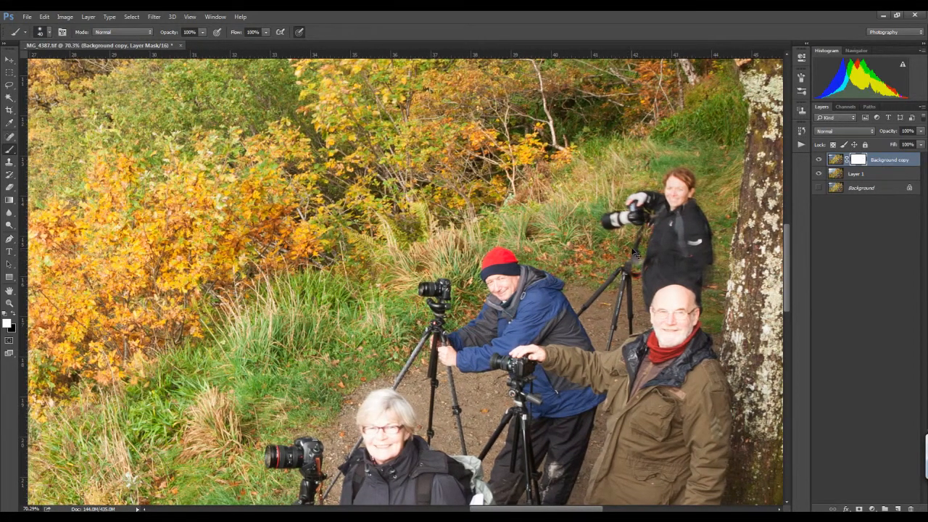
{"action": "left_click", "coordinate": [801, 131]}
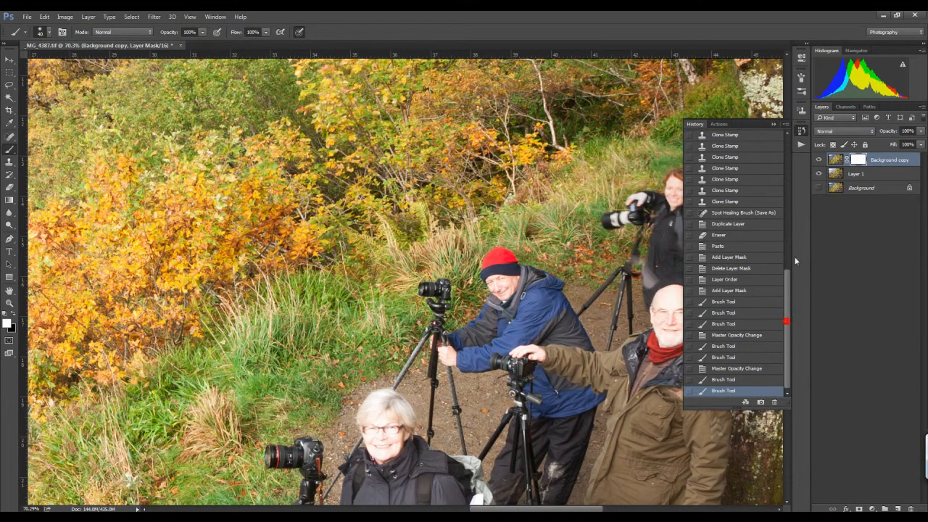
{"action": "left_click", "coordinate": [774, 125]}
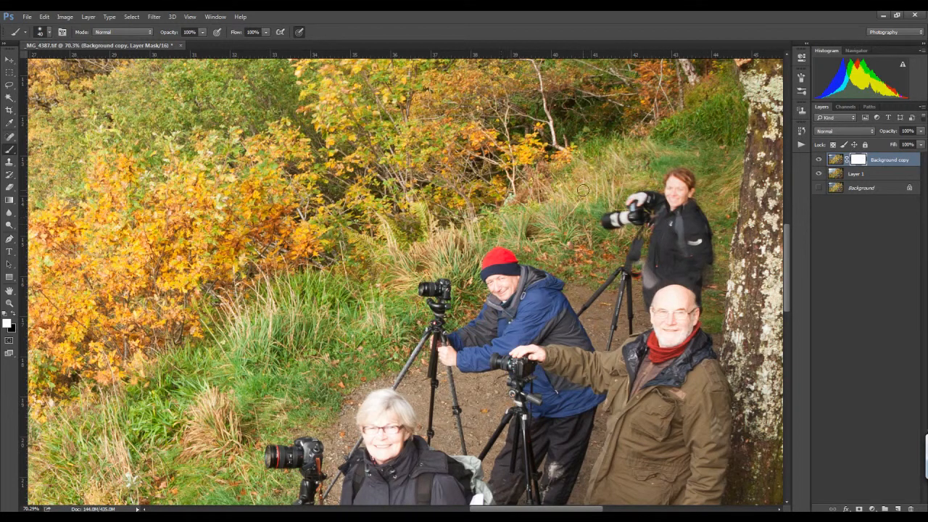
{"action": "left_click", "coordinate": [650, 271]}
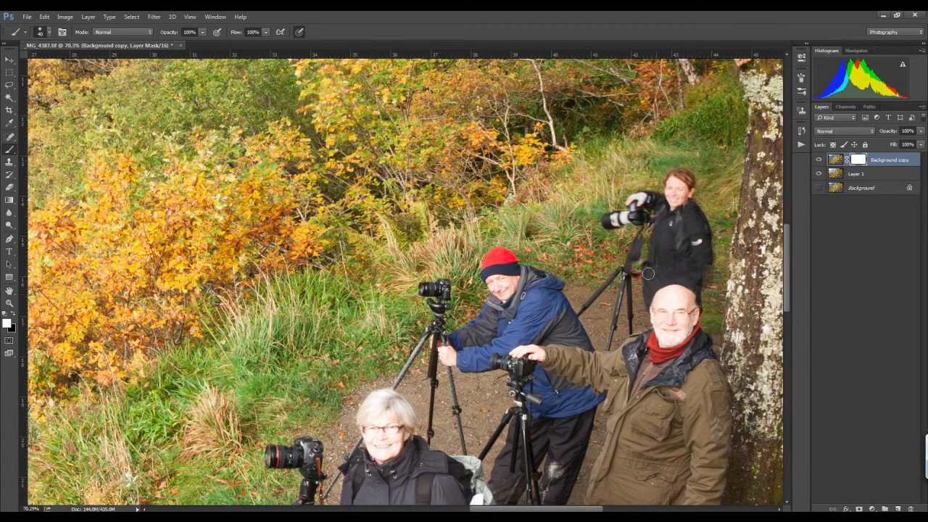
{"action": "left_click", "coordinate": [13, 313]}
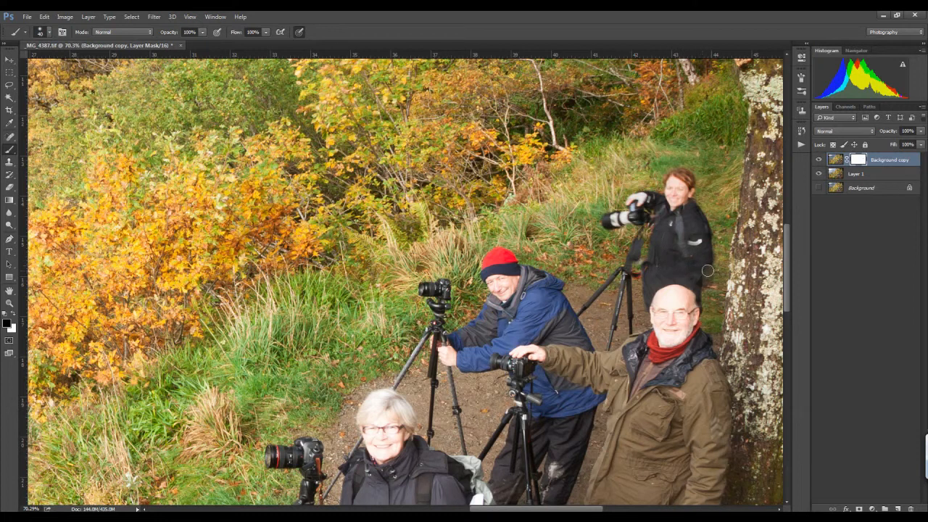
Step: Switch Background copy's visibility on and off to check the masked rear woman against the Layer 1 version
{"action": "left_click", "coordinate": [819, 160]}
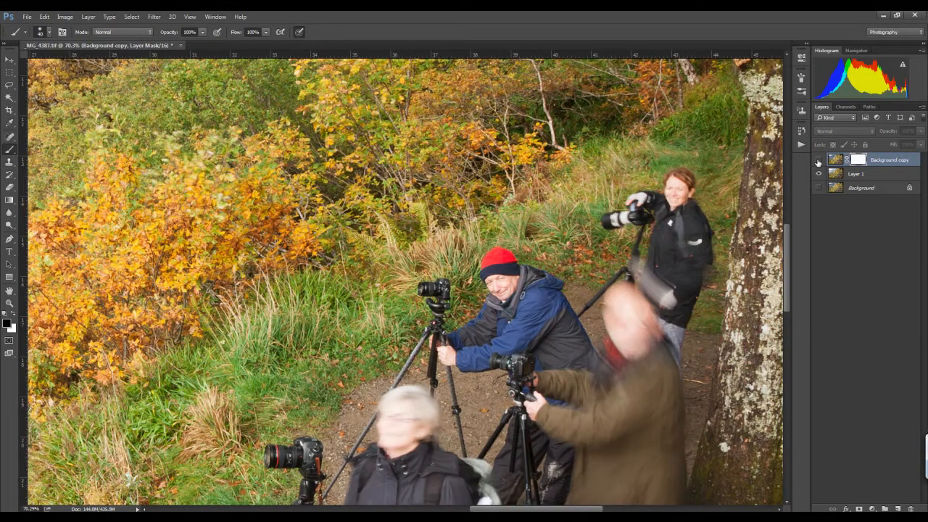
{"action": "left_click", "coordinate": [819, 160]}
{"action": "left_click", "coordinate": [819, 161]}
{"action": "left_click", "coordinate": [818, 164]}
{"action": "left_click", "coordinate": [818, 164]}
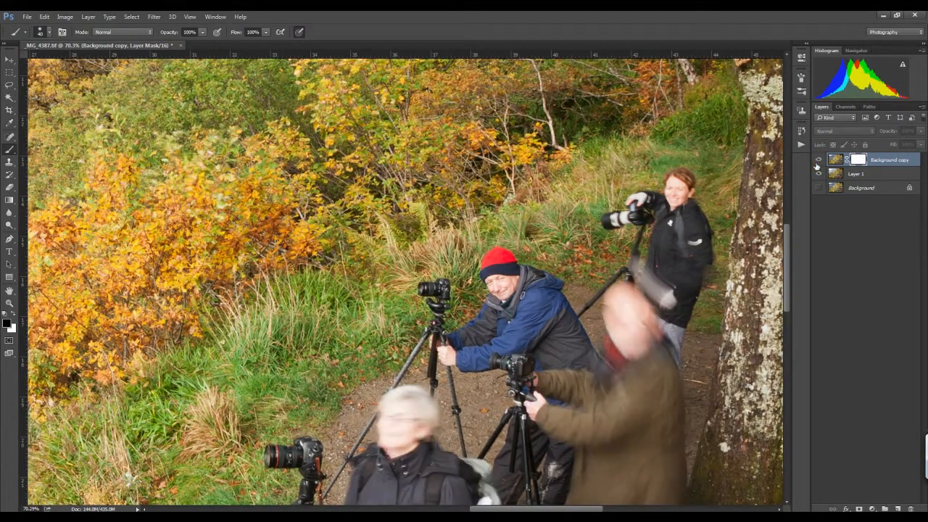
{"action": "left_click", "coordinate": [817, 166]}
{"action": "left_click", "coordinate": [817, 166]}
{"action": "left_click", "coordinate": [816, 166]}
{"action": "left_click", "coordinate": [816, 166]}
{"action": "left_click", "coordinate": [816, 167]}
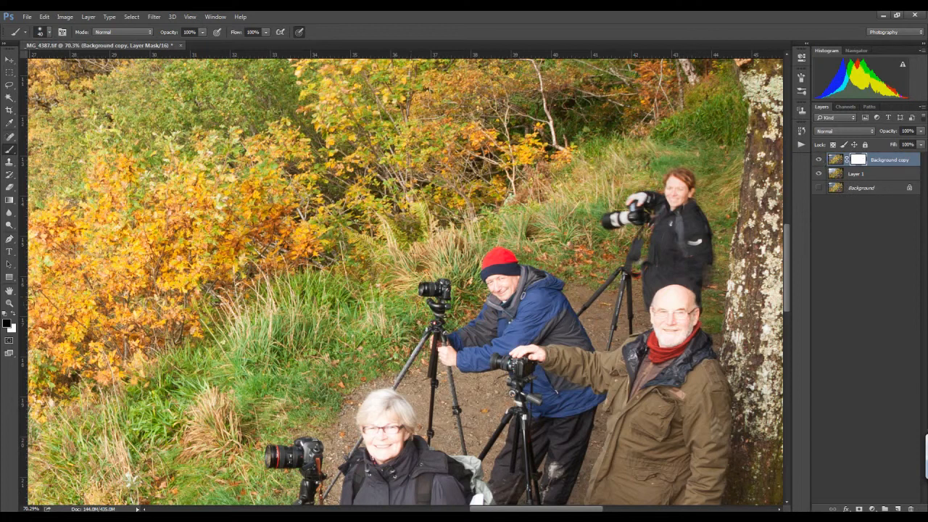
Step: Review the recent brush strokes in the document history and fit the whole photo on screen
{"action": "left_click", "coordinate": [9, 303]}
{"action": "right_click", "coordinate": [413, 224]}
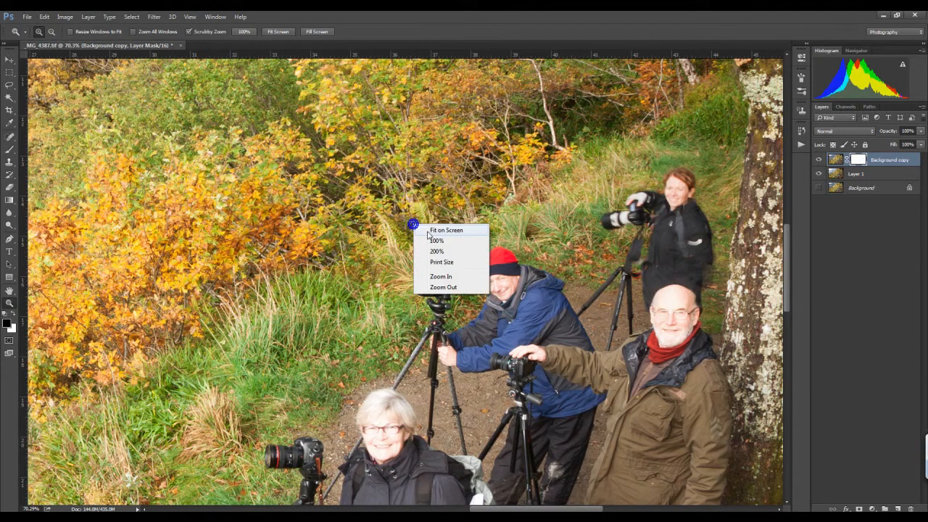
{"action": "left_click", "coordinate": [443, 229]}
{"action": "left_click_drag", "start_coordinate": [97, 95], "coordinate": [224, 169]}
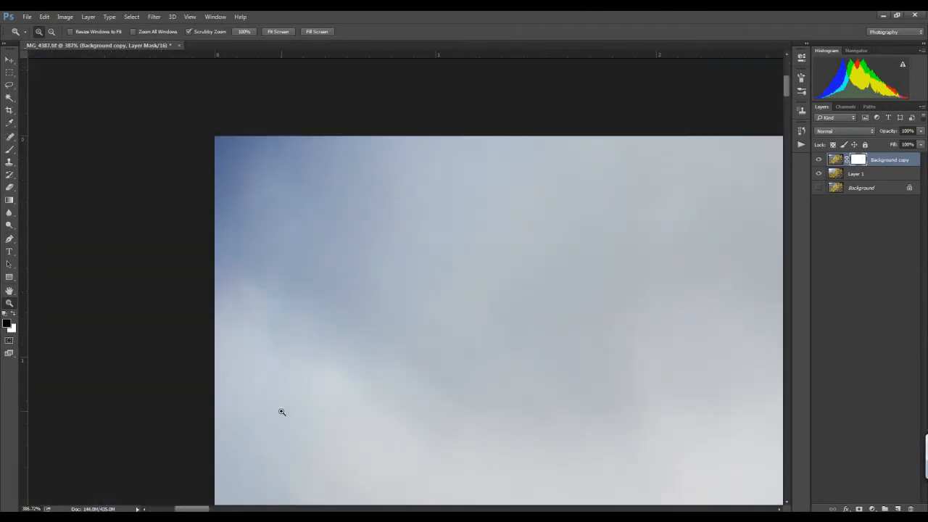
{"action": "left_click", "coordinate": [802, 131]}
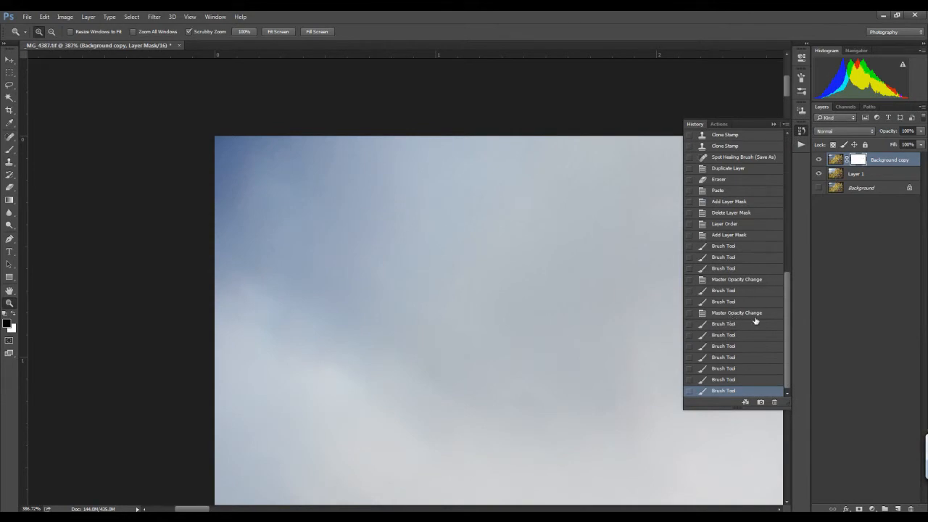
{"action": "mouse_move", "coordinate": [787, 309]}
{"action": "left_mouse_down"}
{"action": "mouse_move", "coordinate": [786, 289]}
{"action": "mouse_move", "coordinate": [791, 322]}
{"action": "left_mouse_up"}
{"action": "left_click", "coordinate": [773, 124]}
{"action": "right_click", "coordinate": [519, 206]}
{"action": "left_click", "coordinate": [542, 214]}
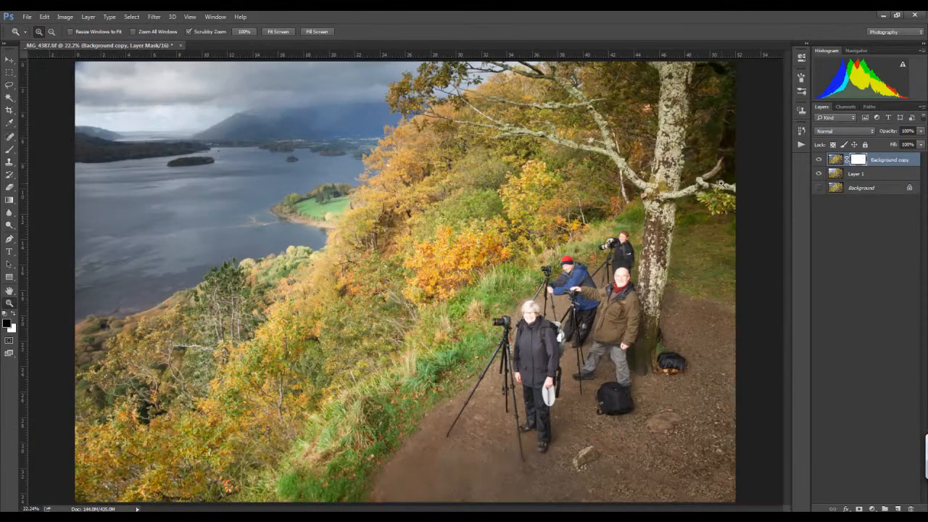
Step: Inspect the photographers up close with Background copy shown and hidden to compare the composite with Layer 1
{"action": "left_click_drag", "start_coordinate": [617, 261], "coordinate": [679, 296]}
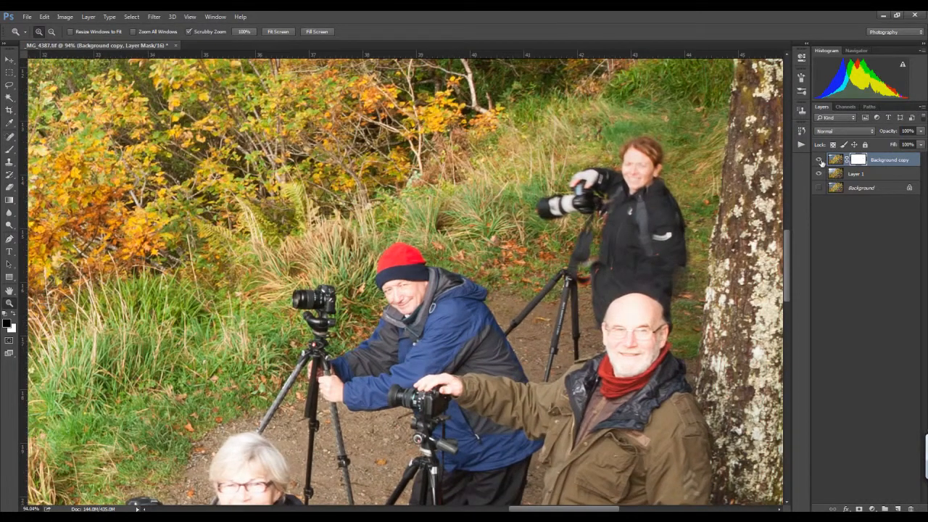
{"action": "left_click", "coordinate": [819, 160]}
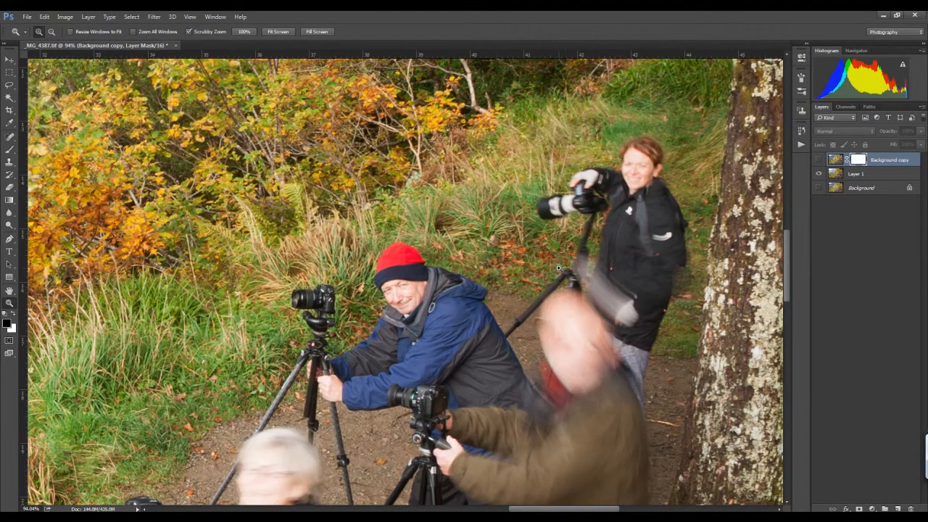
{"action": "left_click", "coordinate": [820, 159]}
{"action": "left_click", "coordinate": [819, 160]}
{"action": "left_click", "coordinate": [819, 160]}
{"action": "left_click", "coordinate": [819, 164]}
{"action": "left_click", "coordinate": [819, 164]}
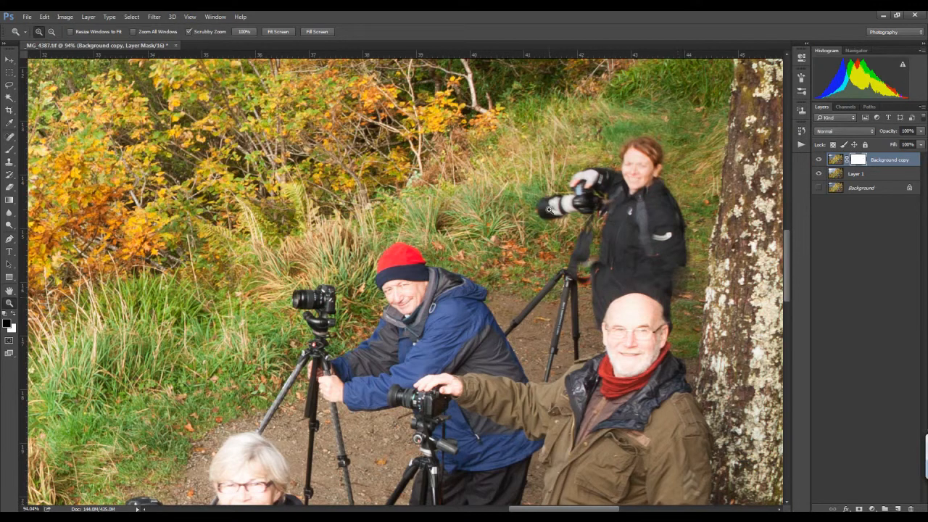
{"action": "left_click", "coordinate": [819, 160]}
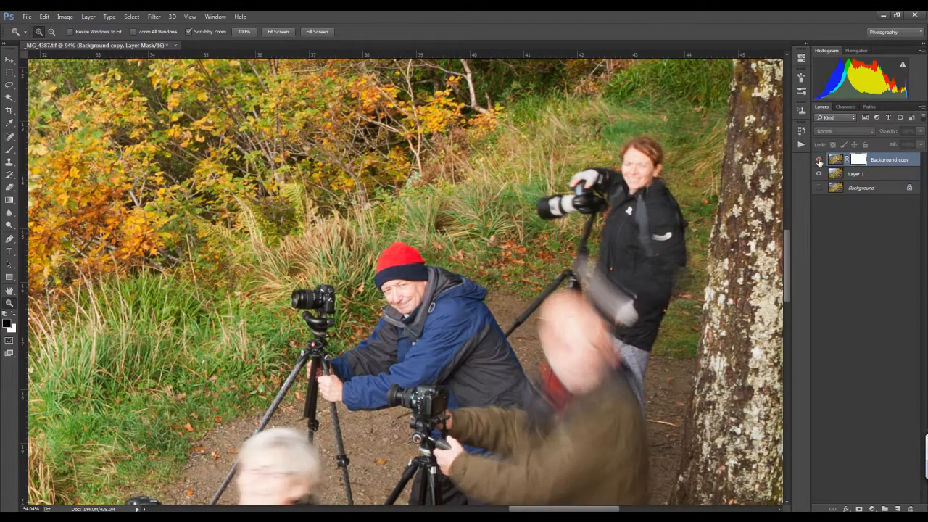
Step: Switch Background copy on and off with the whole photo in view to compare the composite with Layer 1
{"action": "left_click", "coordinate": [819, 160]}
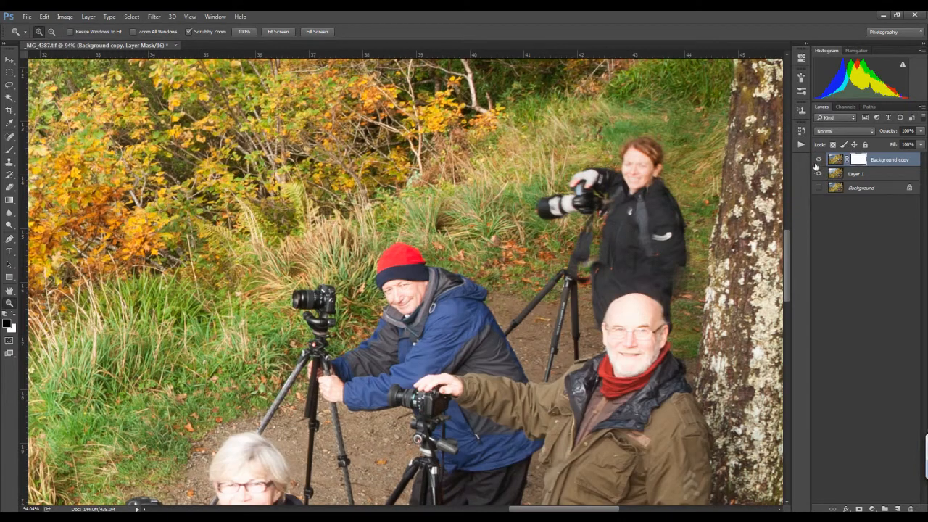
{"action": "right_click", "coordinate": [627, 249]}
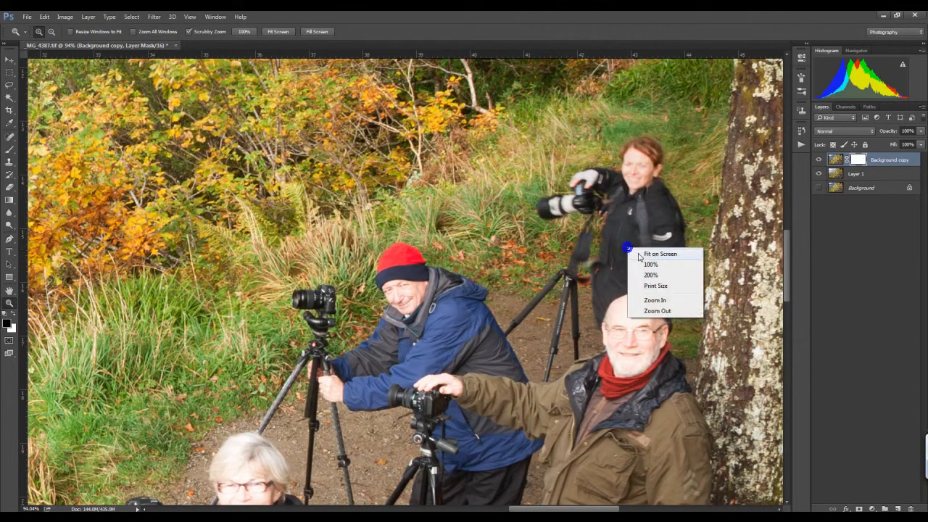
{"action": "left_click", "coordinate": [649, 255]}
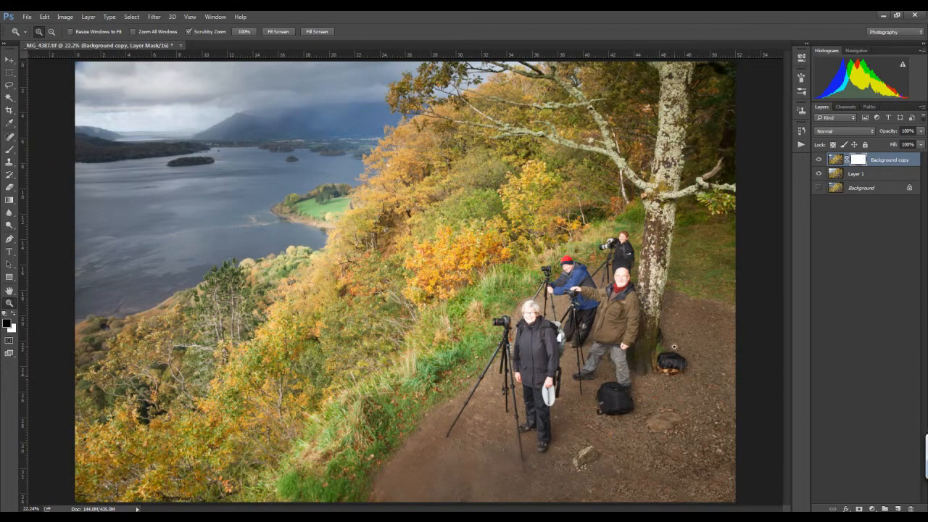
{"action": "left_click", "coordinate": [819, 160]}
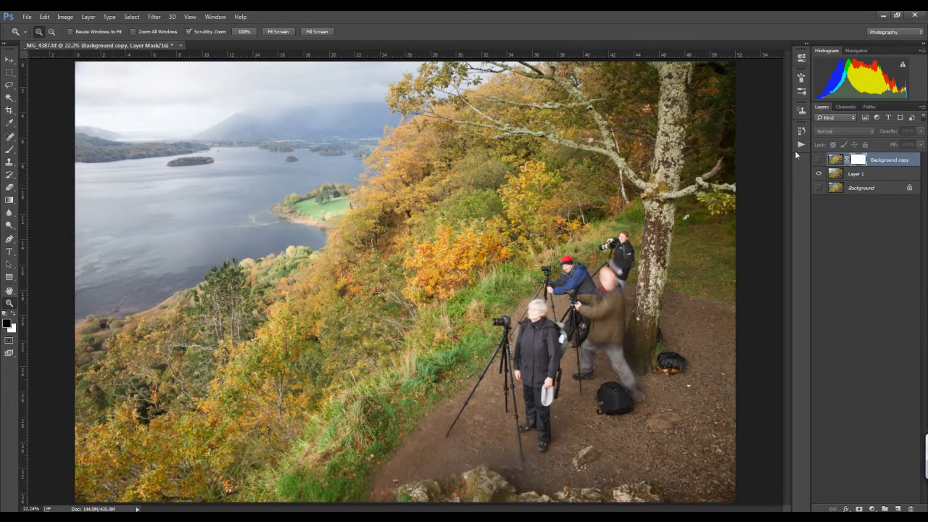
{"action": "left_click", "coordinate": [820, 161]}
{"action": "left_click", "coordinate": [819, 160]}
{"action": "left_click", "coordinate": [820, 160]}
{"action": "left_click", "coordinate": [820, 160]}
{"action": "left_click", "coordinate": [820, 160]}
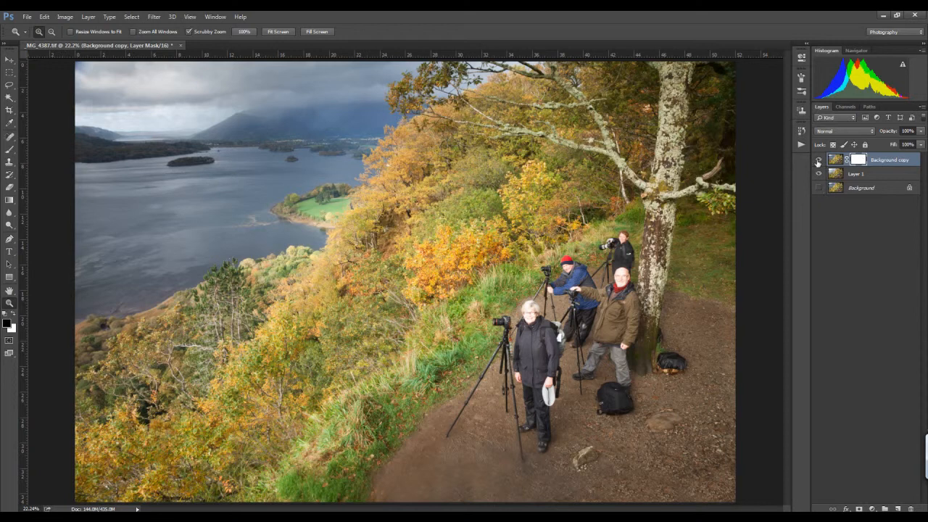
Step: Merge the visible layers into Background copy and make the Background layer visible again
{"action": "left_click", "coordinate": [922, 119]}
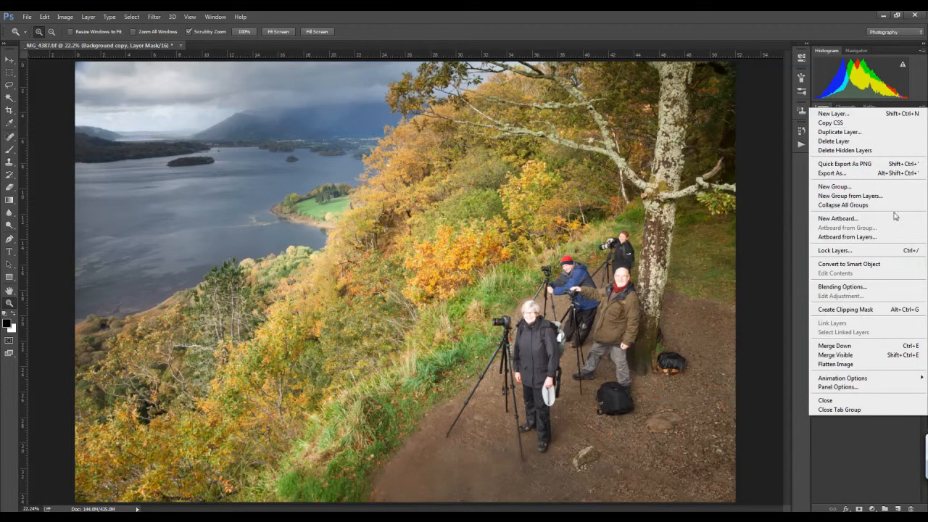
{"action": "left_click", "coordinate": [837, 354]}
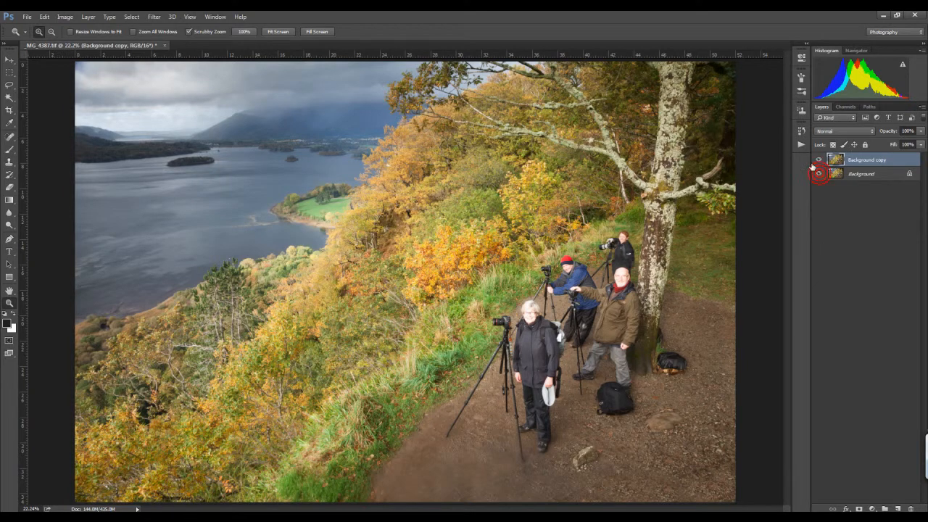
Step: Clone out the white patch on the rear woman's jacket sleeve using the Clone Stamp at brush size 25
{"action": "left_click_drag", "start_coordinate": [616, 256], "coordinate": [710, 284]}
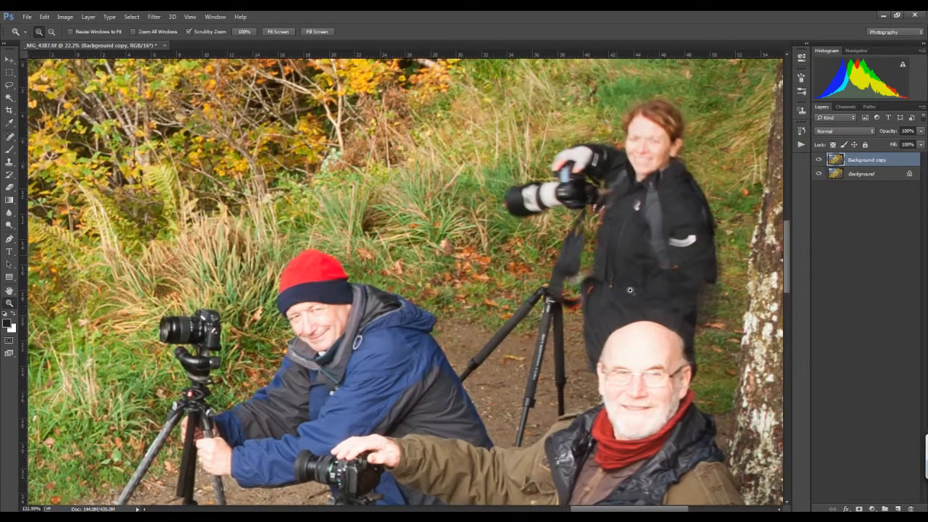
{"action": "left_click", "coordinate": [10, 161]}
{"action": "key", "text": "bracketleft"}
{"action": "key", "text": "bracketleft"}
{"action": "key", "text": "bracketleft"}
{"action": "key", "text": "bracketleft"}
{"action": "key", "text": "bracketleft"}
{"action": "key", "text": "bracketleft"}
{"action": "key", "text": "bracketleft"}
{"action": "key", "text": "bracketleft"}
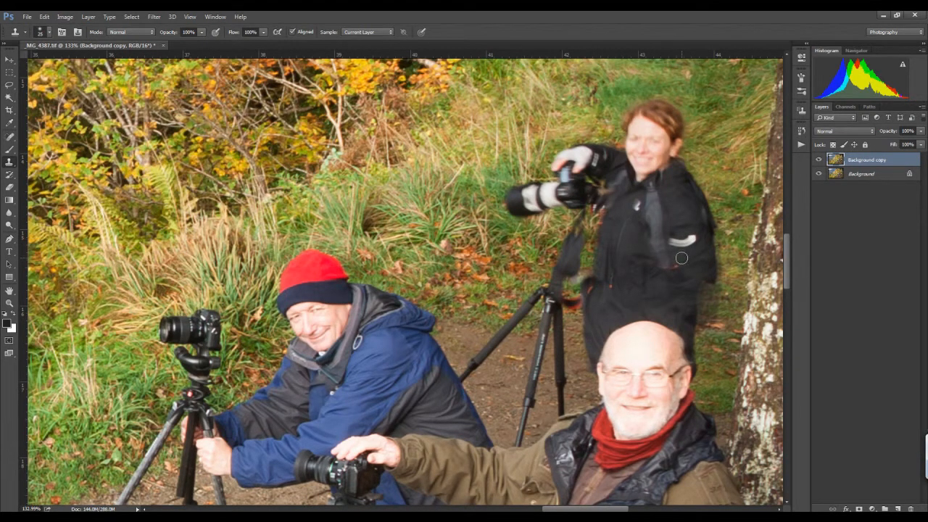
{"action": "left_click_drag", "start_coordinate": [674, 242], "coordinate": [682, 242]}
{"action": "mouse_move", "coordinate": [680, 237]}
{"action": "left_mouse_down"}
{"action": "mouse_move", "coordinate": [687, 263]}
{"action": "mouse_move", "coordinate": [690, 238]}
{"action": "left_mouse_up"}
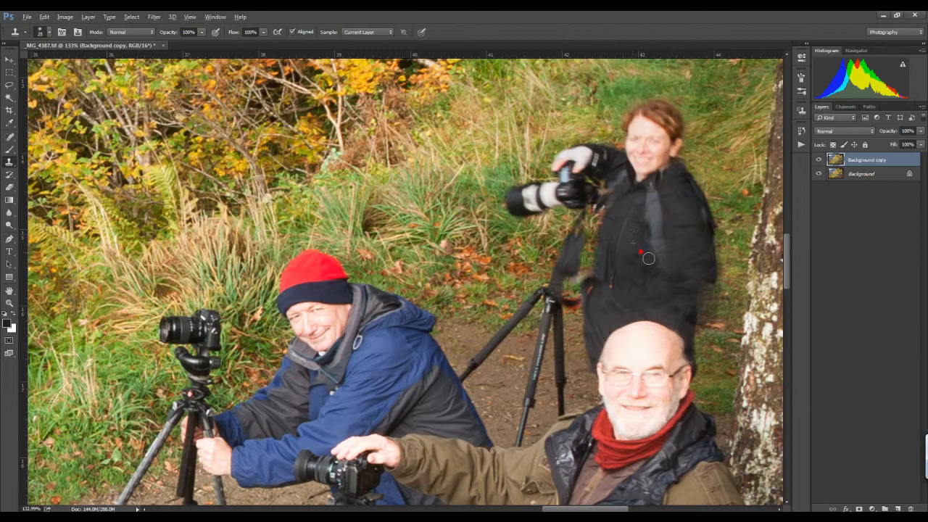
Step: Clone over the rear woman's blurred lower sleeve edge and the pale smudge between her jacket and the tripod head
{"action": "left_click", "coordinate": [716, 280], "text": "alt"}
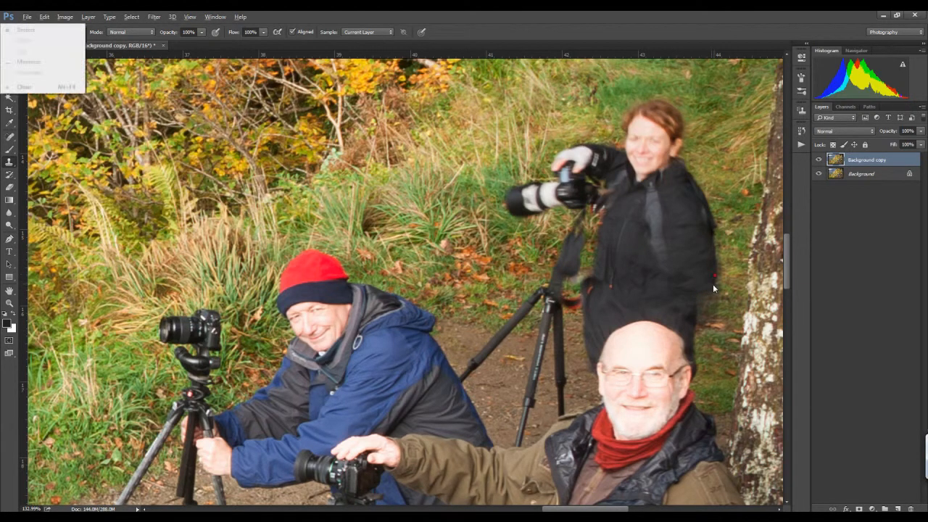
{"action": "mouse_move", "coordinate": [692, 300]}
{"action": "left_mouse_down"}
{"action": "mouse_move", "coordinate": [701, 294]}
{"action": "mouse_move", "coordinate": [693, 319]}
{"action": "mouse_move", "coordinate": [702, 294]}
{"action": "mouse_move", "coordinate": [690, 279]}
{"action": "left_mouse_up"}
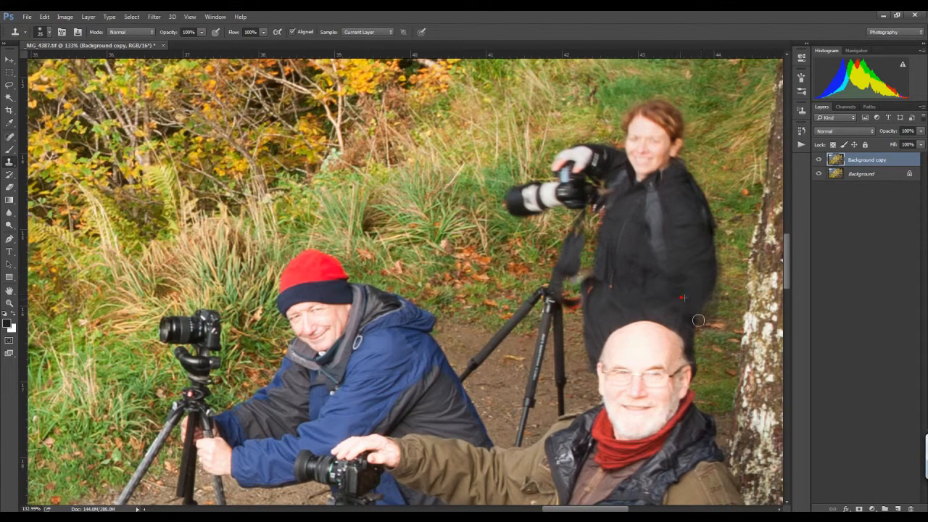
{"action": "left_click", "coordinate": [593, 261], "text": "alt"}
{"action": "left_click", "coordinate": [589, 291]}
{"action": "left_click", "coordinate": [587, 291]}
{"action": "left_click", "coordinate": [580, 294]}
{"action": "left_click", "coordinate": [582, 294]}
{"action": "left_click", "coordinate": [583, 302]}
{"action": "left_click", "coordinate": [583, 300]}
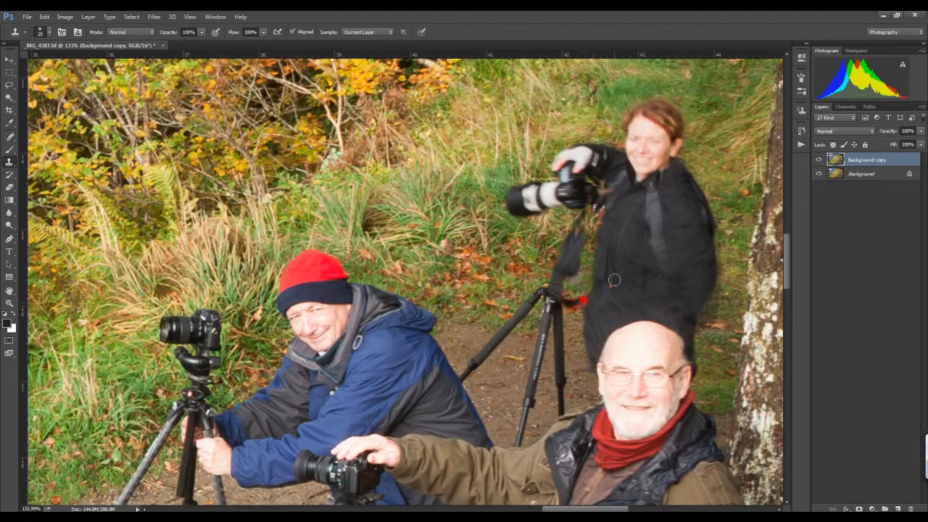
Step: Clone nearby ground over the red remnant between the rear tripod's head and the woman's jacket
{"action": "key", "text": "alt"}
{"action": "left_click", "coordinate": [579, 320], "text": "alt"}
{"action": "left_click", "coordinate": [570, 310]}
{"action": "left_click", "coordinate": [569, 304]}
{"action": "left_click", "coordinate": [572, 305]}
{"action": "left_click", "coordinate": [579, 273], "text": "alt"}
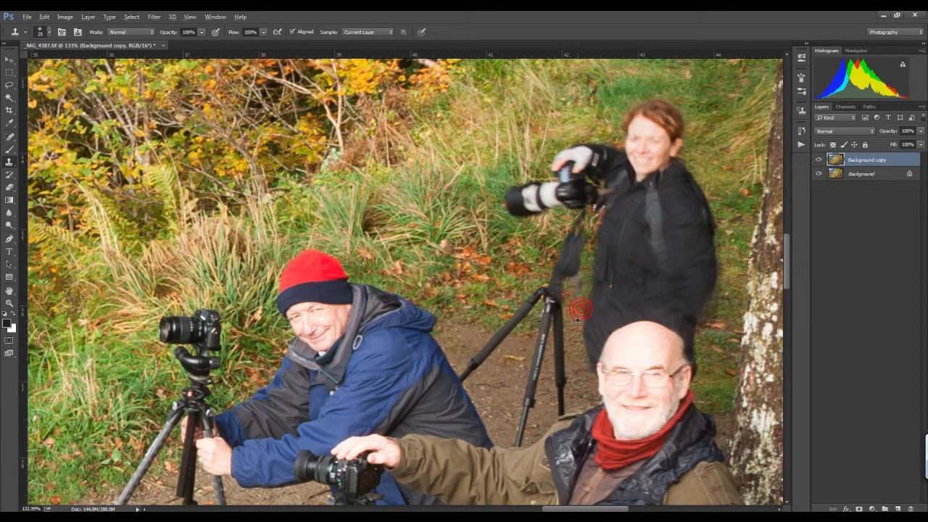
{"action": "left_click", "coordinate": [574, 305]}
{"action": "left_click", "coordinate": [581, 276], "text": "alt"}
{"action": "left_click", "coordinate": [577, 295]}
Step: Fit the whole photo on screen and compare the retouched Background copy with the original Background
{"action": "left_click", "coordinate": [8, 303]}
{"action": "right_click", "coordinate": [399, 248]}
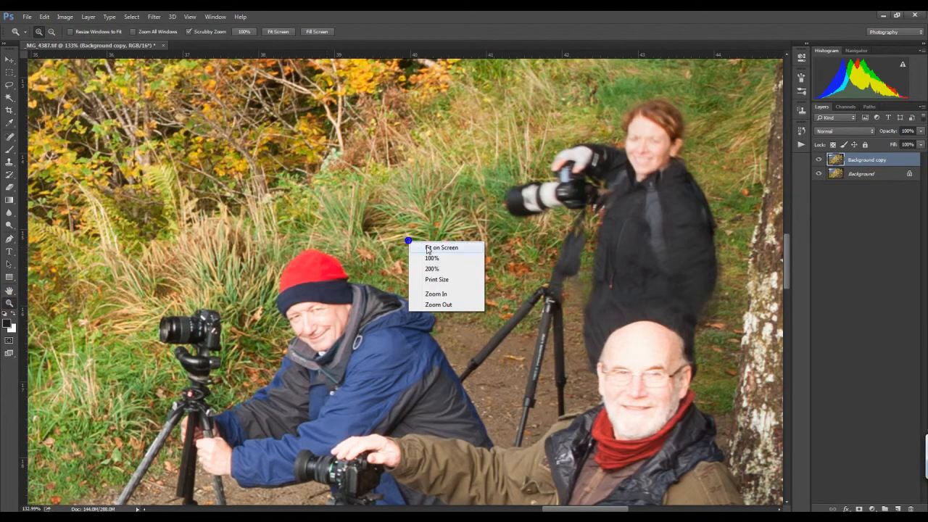
{"action": "left_click", "coordinate": [428, 245]}
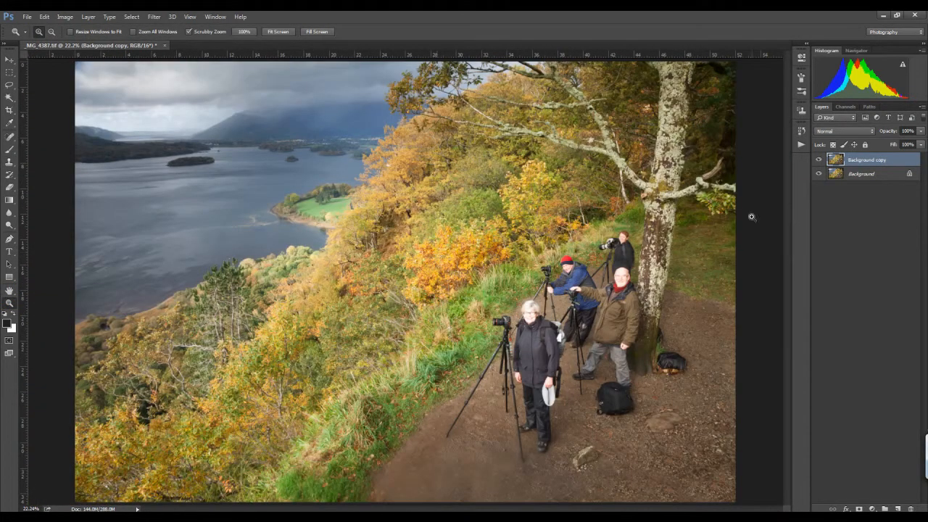
{"action": "left_click", "coordinate": [819, 161]}
{"action": "left_click", "coordinate": [819, 160]}
{"action": "left_click", "coordinate": [819, 160]}
{"action": "left_click", "coordinate": [819, 161]}
Step: Hide Background copy and darken the Background layer in Curves, with points at input 123, output 95 and input 199, output 190
{"action": "left_click", "coordinate": [819, 159]}
{"action": "left_click", "coordinate": [837, 174]}
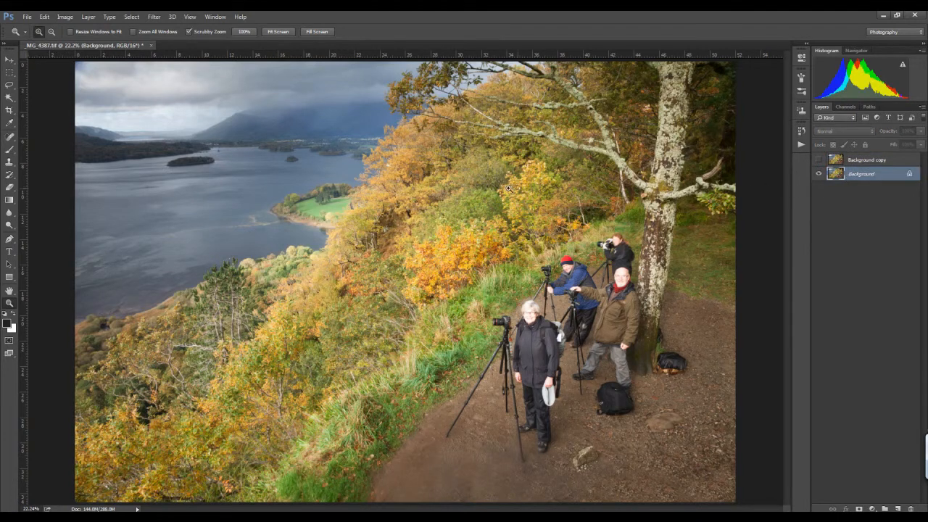
{"action": "left_click", "coordinate": [65, 16]}
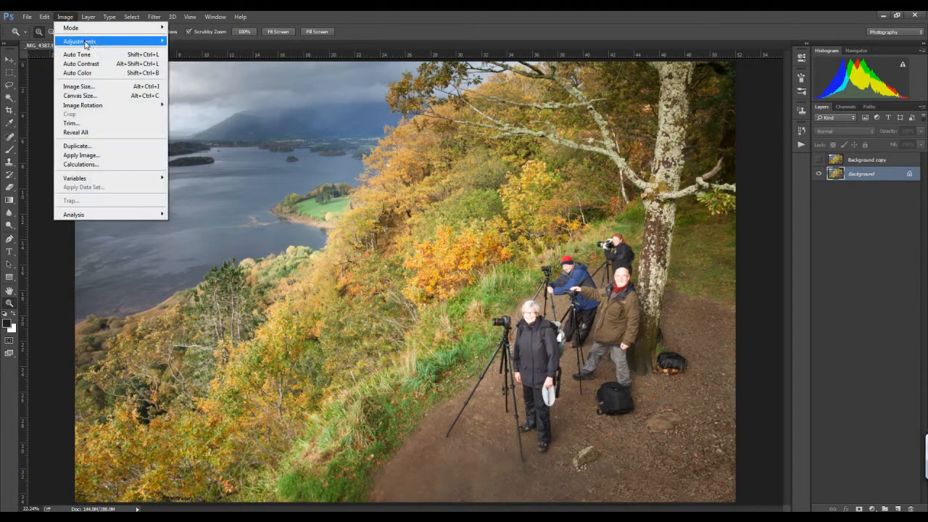
{"action": "left_click", "coordinate": [83, 42]}
{"action": "left_click", "coordinate": [187, 59]}
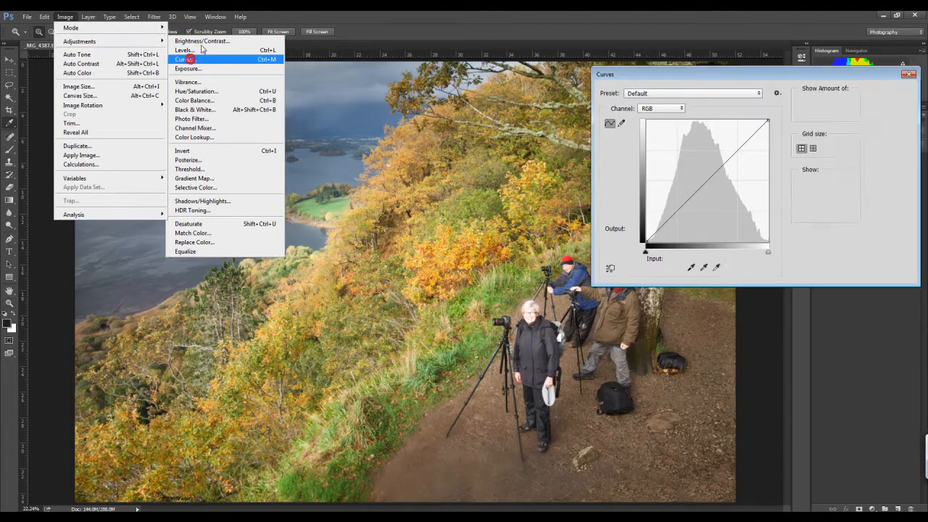
{"action": "mouse_move", "coordinate": [701, 189]}
{"action": "left_mouse_down"}
{"action": "mouse_move", "coordinate": [708, 200]}
{"action": "mouse_move", "coordinate": [703, 194]}
{"action": "left_mouse_up"}
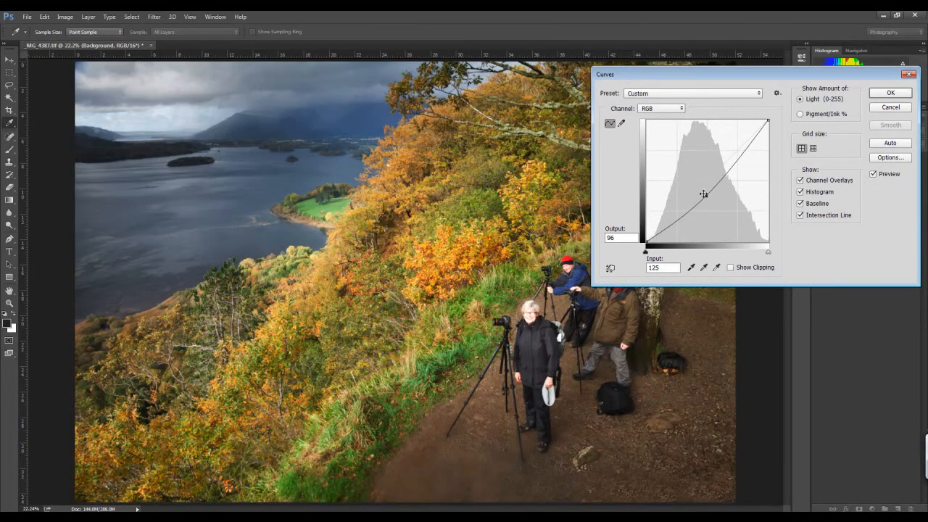
{"action": "left_click", "coordinate": [741, 151]}
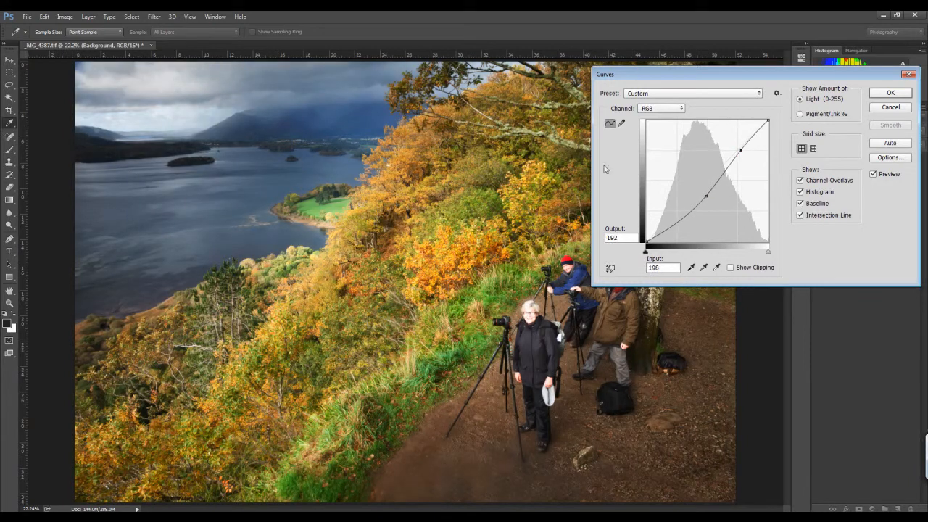
{"action": "left_click_drag", "start_coordinate": [706, 197], "coordinate": [704, 195]}
{"action": "left_click_drag", "start_coordinate": [740, 150], "coordinate": [741, 151]}
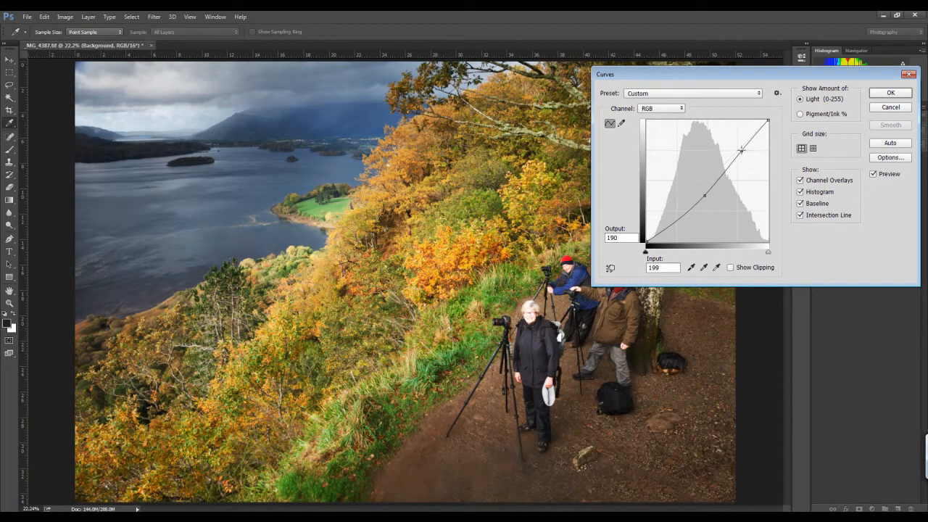
{"action": "left_click_drag", "start_coordinate": [704, 197], "coordinate": [707, 197]}
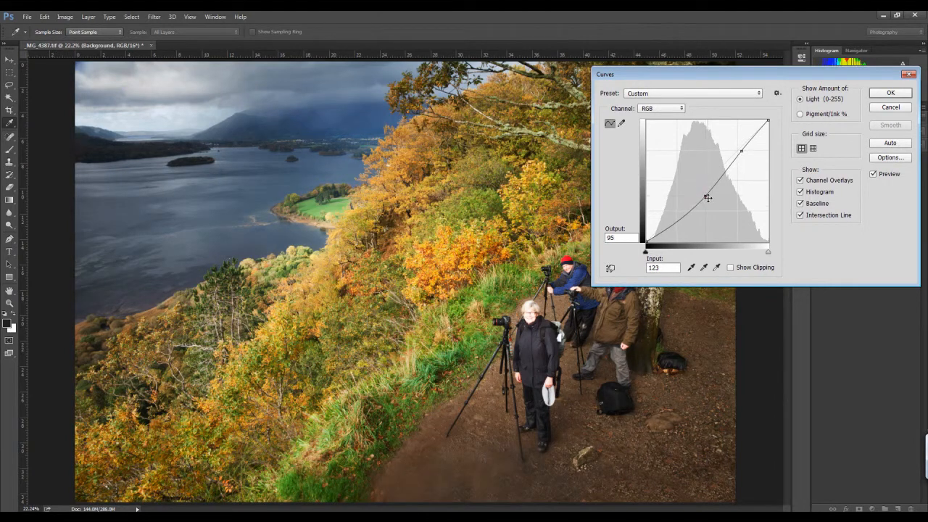
Step: Check the Curves preview, refine the points to input 118, output 97 and input 198, output 191, and apply the adjustment
{"action": "left_click", "coordinate": [873, 175]}
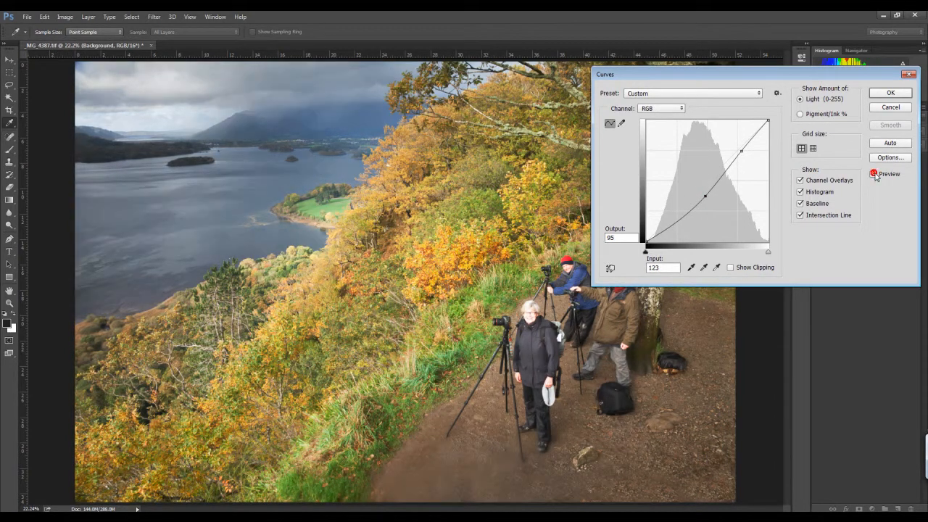
{"action": "left_click", "coordinate": [873, 175]}
{"action": "left_click", "coordinate": [874, 174]}
{"action": "left_click", "coordinate": [873, 174]}
{"action": "left_click_drag", "start_coordinate": [705, 195], "coordinate": [702, 195]}
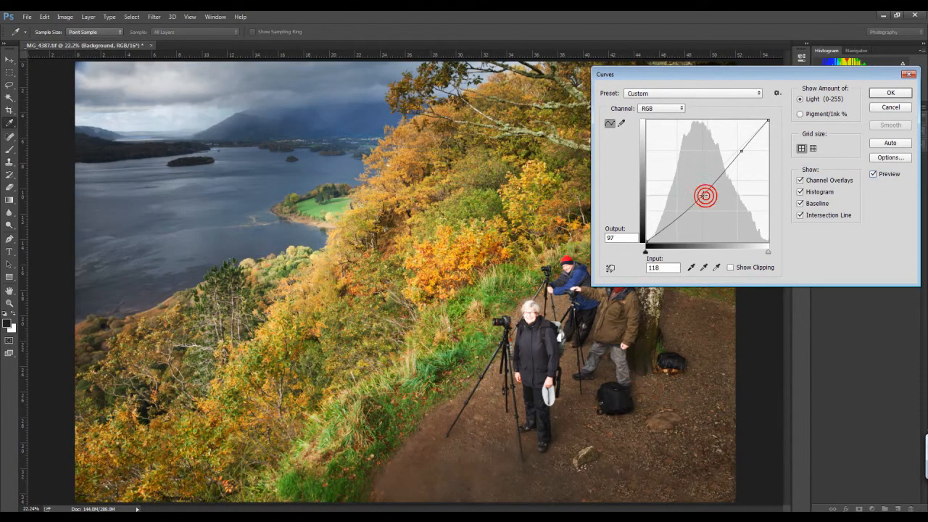
{"action": "left_click", "coordinate": [741, 152]}
{"action": "left_click", "coordinate": [702, 195]}
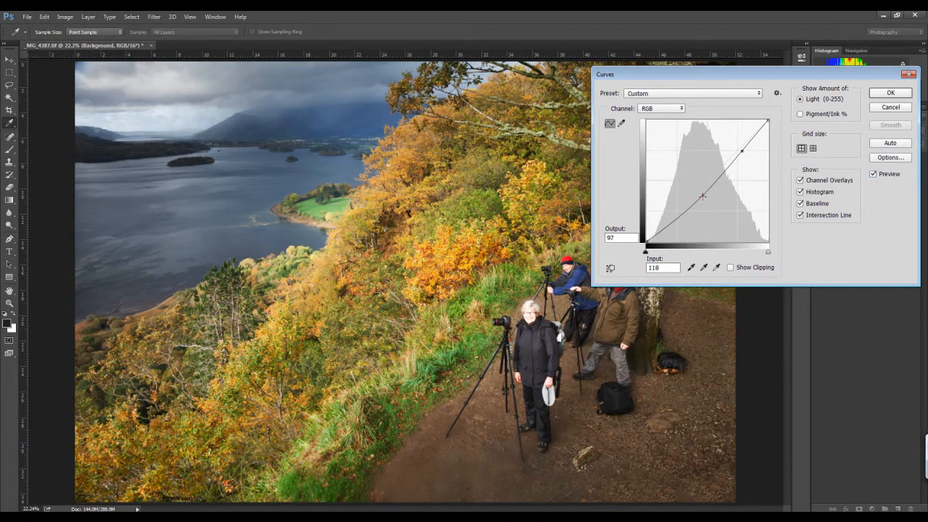
{"action": "left_click_drag", "start_coordinate": [742, 150], "coordinate": [741, 150]}
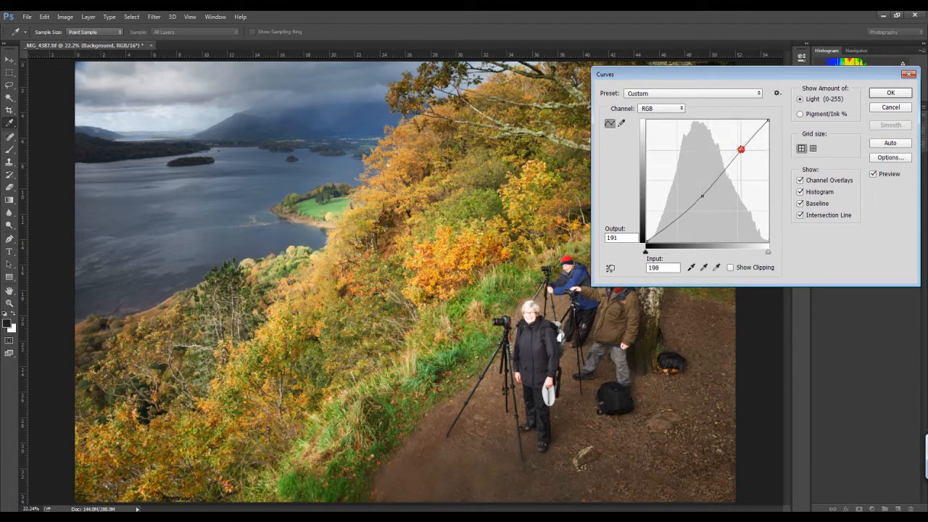
{"action": "left_click", "coordinate": [873, 174]}
{"action": "left_click", "coordinate": [873, 174]}
{"action": "left_click", "coordinate": [890, 94]}
Step: Switch Background copy on and off to compare its brightness with the darkened Background layer
{"action": "left_click", "coordinate": [819, 160]}
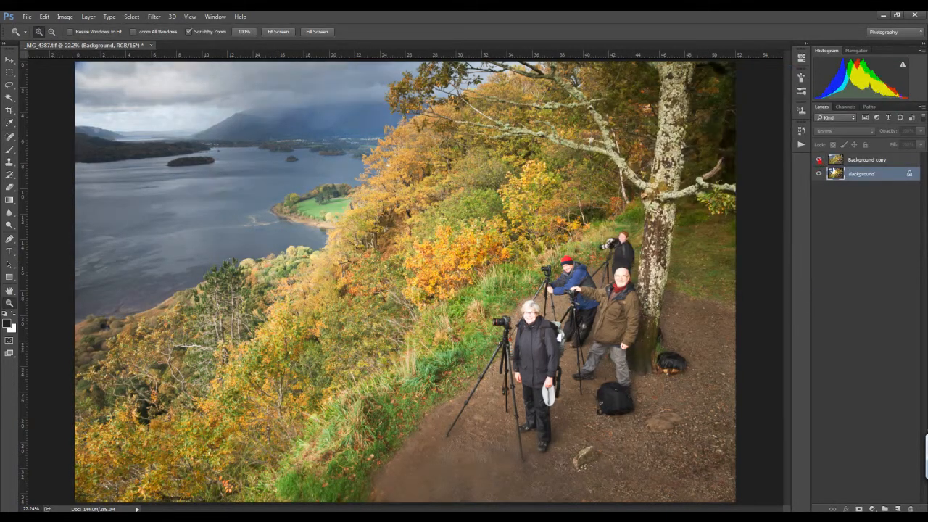
{"action": "left_click", "coordinate": [819, 160]}
{"action": "left_click", "coordinate": [819, 161]}
{"action": "left_click", "coordinate": [819, 161]}
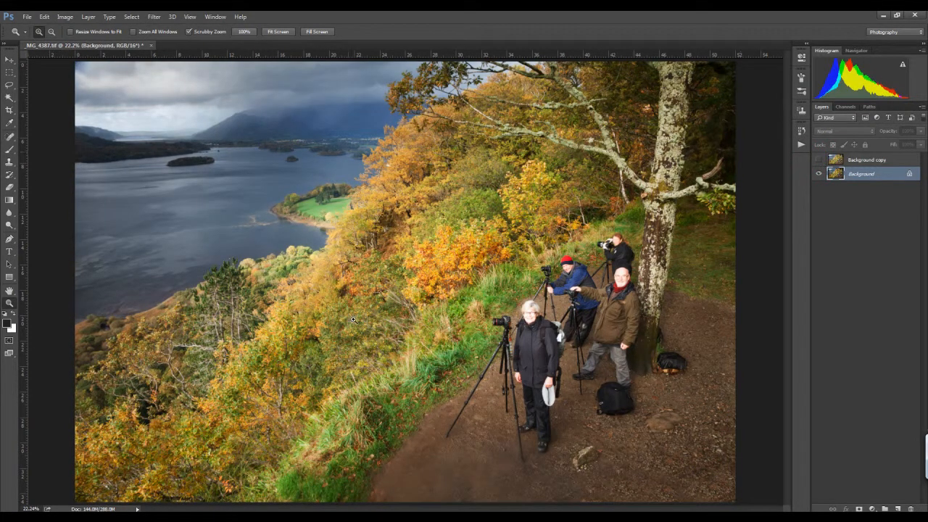
{"action": "left_click", "coordinate": [819, 161]}
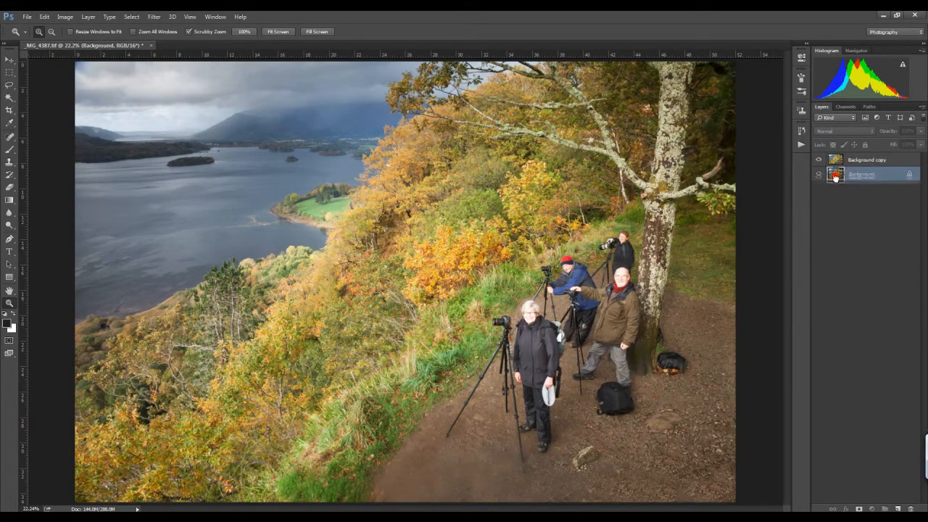
Step: Unlock the Background layer and toggle Background copy to check the darker edges against the brighter version
{"action": "left_click", "coordinate": [910, 175]}
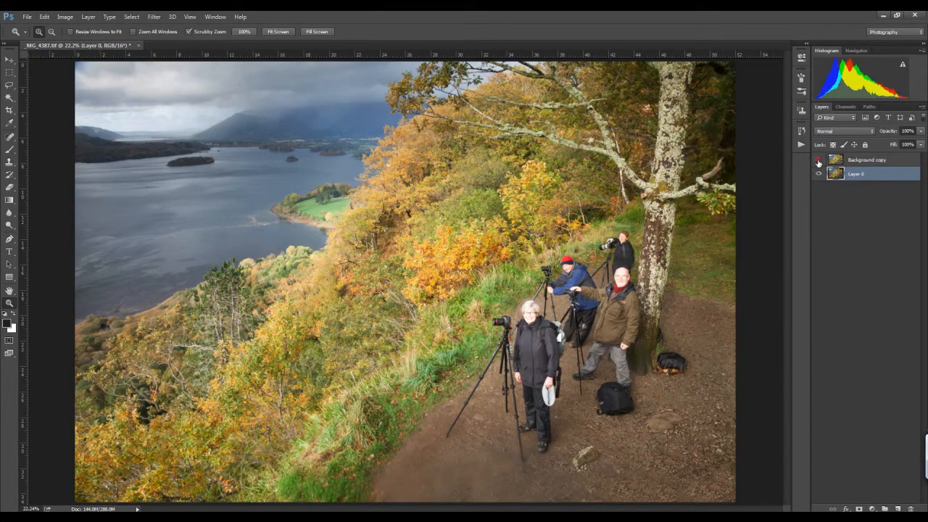
{"action": "left_click", "coordinate": [818, 160]}
{"action": "left_click", "coordinate": [818, 160]}
{"action": "left_click", "coordinate": [818, 160]}
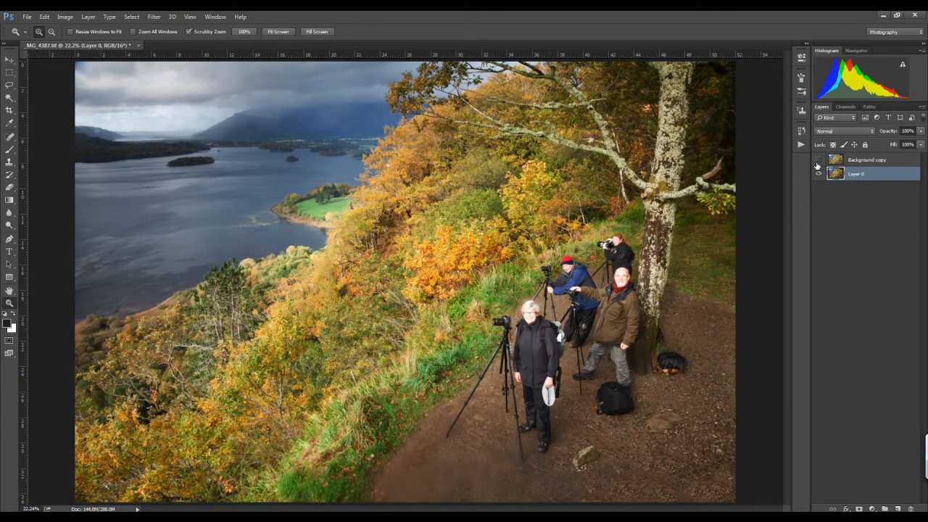
{"action": "left_click", "coordinate": [818, 161]}
{"action": "left_click", "coordinate": [818, 160]}
{"action": "left_click", "coordinate": [818, 160]}
{"action": "left_click", "coordinate": [818, 160]}
{"action": "left_click", "coordinate": [818, 161]}
Step: Add a layer mask to Background copy and lay a diagonal linear black-to-white gradient across its centre
{"action": "left_click", "coordinate": [838, 163]}
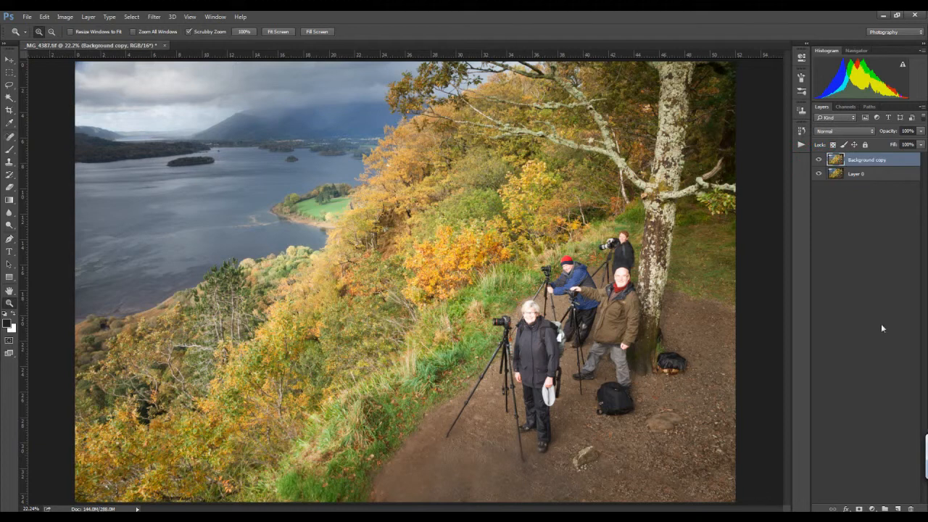
{"action": "left_click", "coordinate": [860, 509]}
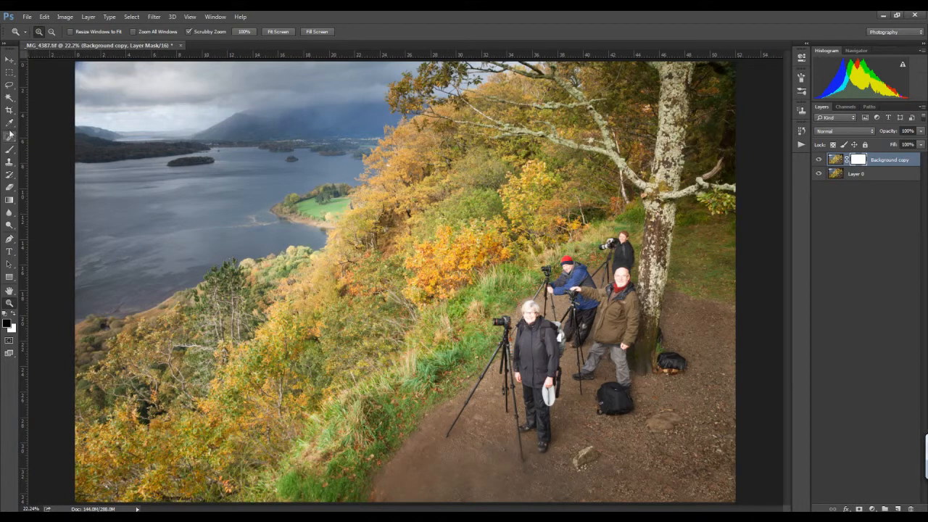
{"action": "left_click", "coordinate": [10, 201]}
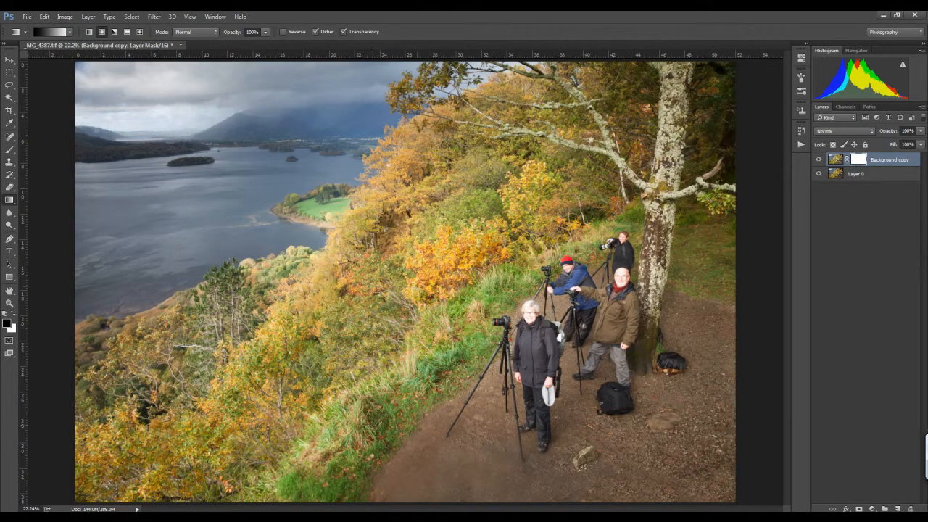
{"action": "left_click_drag", "start_coordinate": [421, 290], "coordinate": [439, 309]}
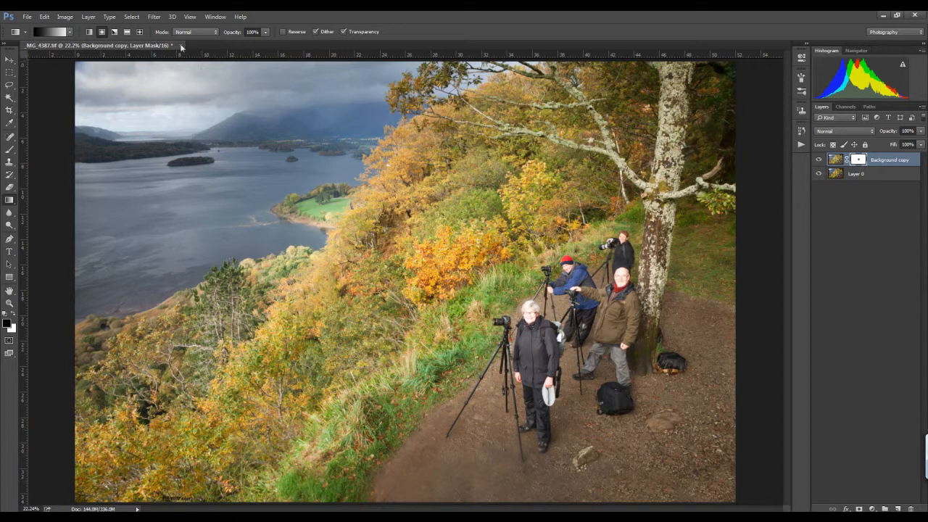
{"action": "left_click", "coordinate": [89, 31]}
{"action": "left_click_drag", "start_coordinate": [392, 283], "coordinate": [454, 343]}
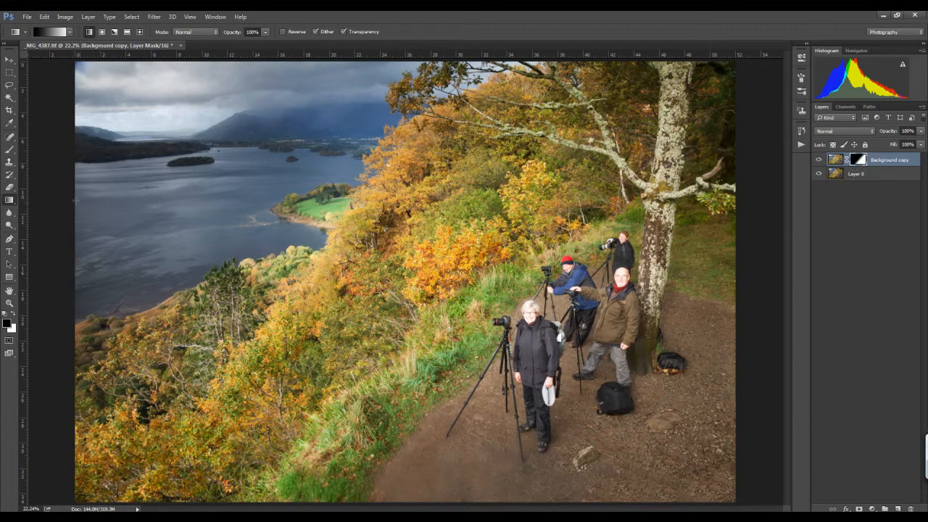
Step: Paint black with a 1200 px brush on the Background copy mask along the foreground path and the ground beside the tree
{"action": "left_click", "coordinate": [9, 149]}
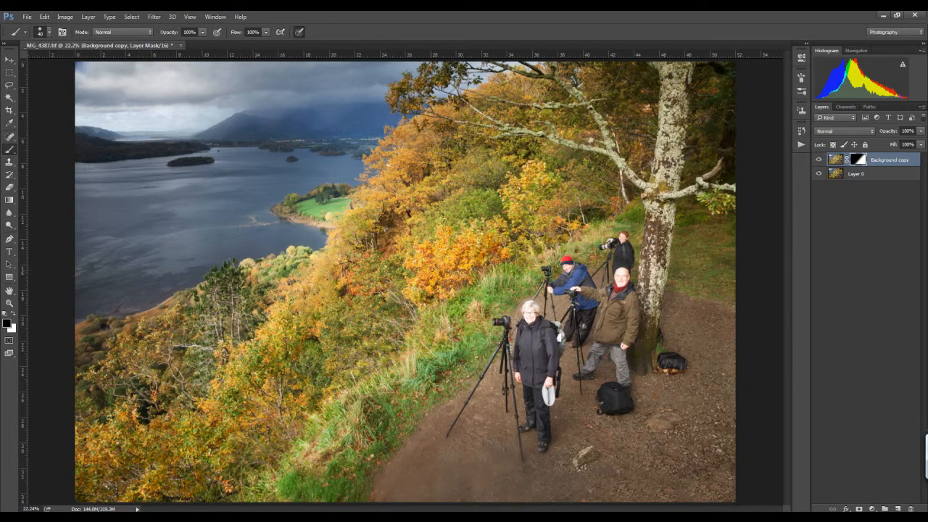
{"action": "key", "text": "]"}
{"action": "key", "text": "]"}
{"action": "key", "text": "]"}
{"action": "key", "text": "]"}
{"action": "key", "text": "]"}
{"action": "key", "text": "]"}
{"action": "key", "text": "]"}
{"action": "key", "text": "]"}
{"action": "key", "text": "]"}
{"action": "key", "text": "]"}
{"action": "key", "text": "]"}
{"action": "key", "text": "]"}
{"action": "key", "text": "]"}
{"action": "key", "text": "]"}
{"action": "key", "text": "]"}
{"action": "key", "text": "]"}
{"action": "key", "text": "]"}
{"action": "key", "text": "]"}
{"action": "key", "text": "]"}
{"action": "key", "text": "]"}
{"action": "left_click", "coordinate": [438, 442]}
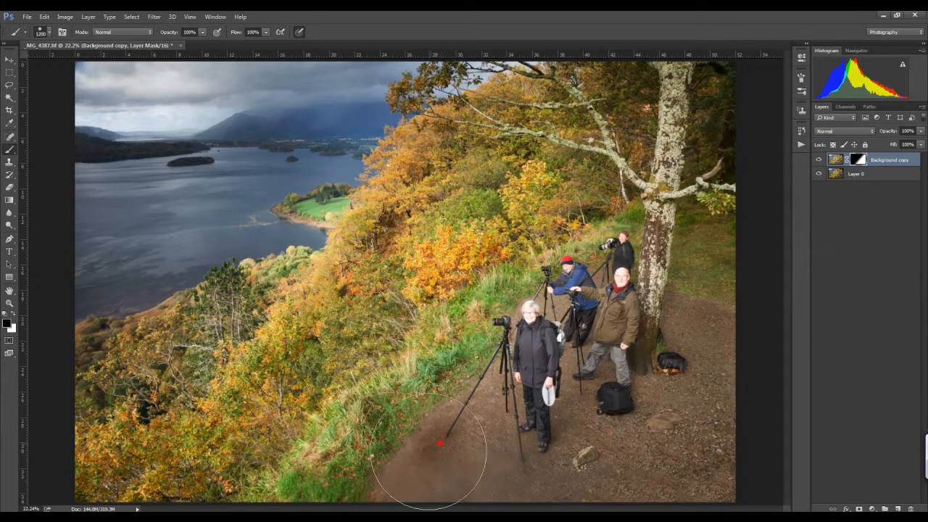
{"action": "left_click", "coordinate": [416, 454]}
{"action": "left_click", "coordinate": [438, 478]}
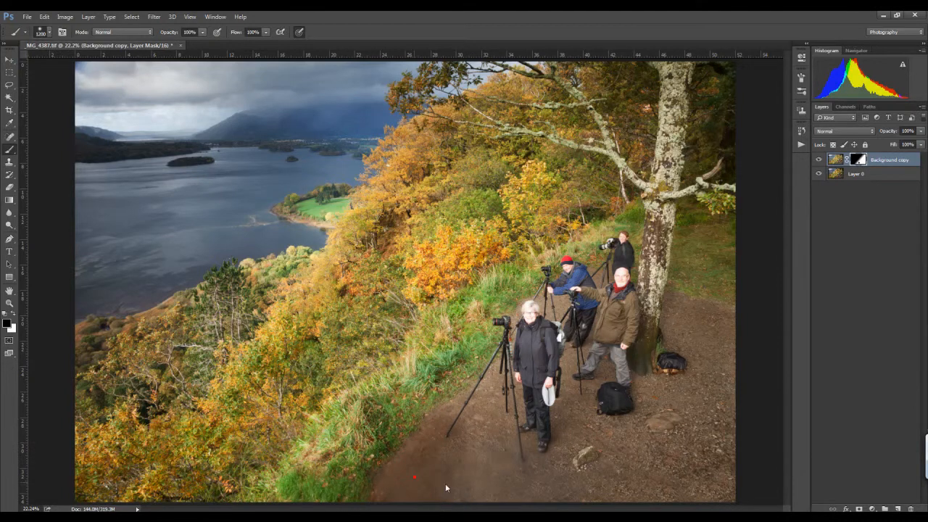
{"action": "left_click", "coordinate": [512, 478]}
{"action": "left_click", "coordinate": [660, 476]}
{"action": "left_click", "coordinate": [500, 507]}
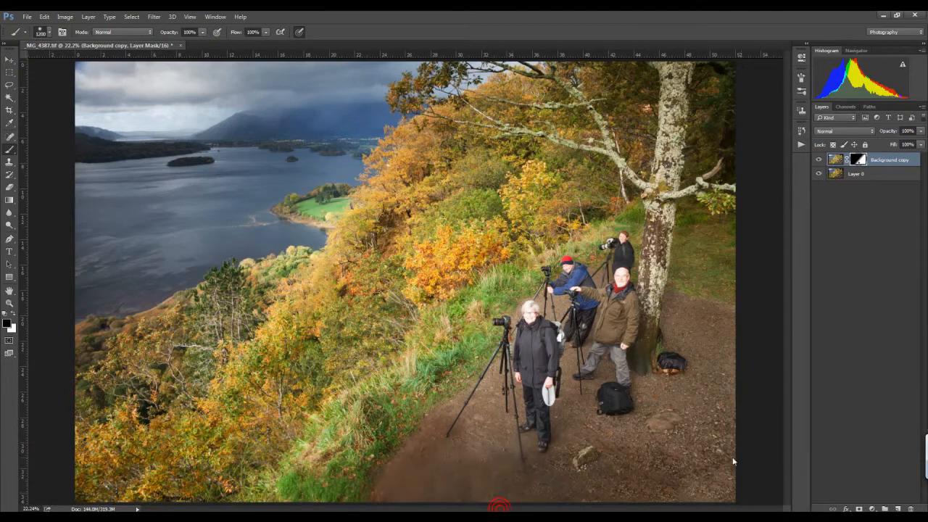
{"action": "left_click", "coordinate": [709, 437]}
{"action": "left_click", "coordinate": [708, 465]}
{"action": "left_click", "coordinate": [707, 392]}
{"action": "left_click", "coordinate": [590, 490]}
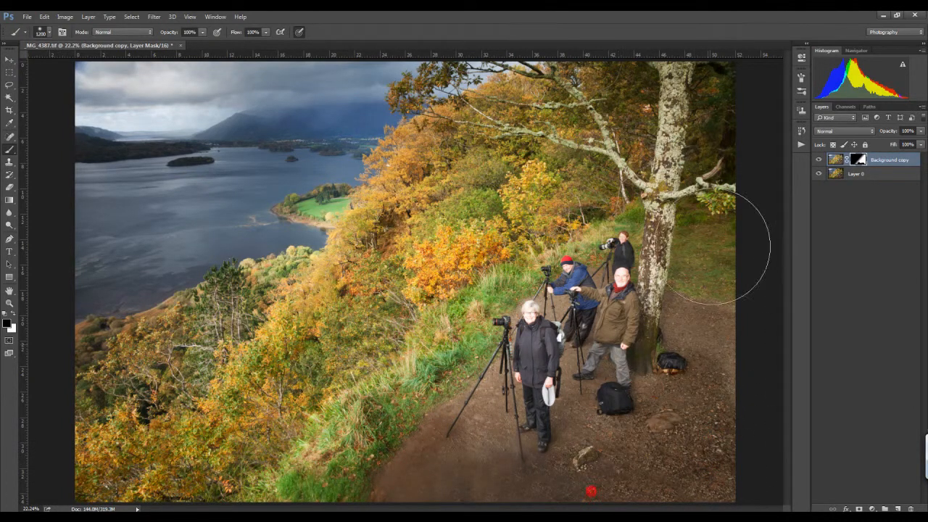
{"action": "left_click", "coordinate": [712, 290]}
Step: Lower the brush opacity to 34% and paint black on the mask over the path, the people and the grass verge
{"action": "left_click", "coordinate": [203, 32]}
{"action": "left_click_drag", "start_coordinate": [192, 47], "coordinate": [171, 46]}
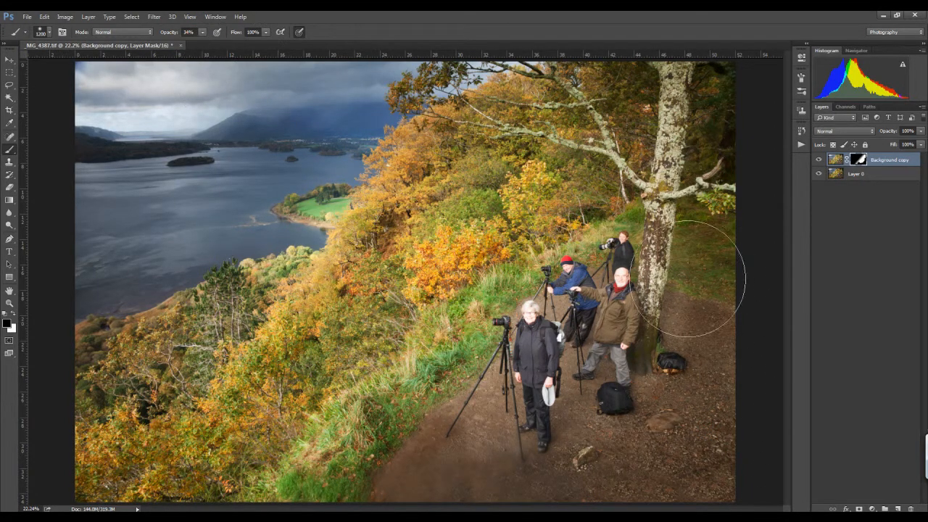
{"action": "left_click_drag", "start_coordinate": [612, 385], "coordinate": [505, 451]}
{"action": "left_click_drag", "start_coordinate": [560, 418], "coordinate": [436, 449]}
{"action": "mouse_move", "coordinate": [584, 400]}
{"action": "left_mouse_down"}
{"action": "mouse_move", "coordinate": [543, 445]}
{"action": "mouse_move", "coordinate": [451, 443]}
{"action": "left_mouse_up"}
{"action": "left_click_drag", "start_coordinate": [462, 420], "coordinate": [432, 425]}
{"action": "left_click", "coordinate": [537, 327]}
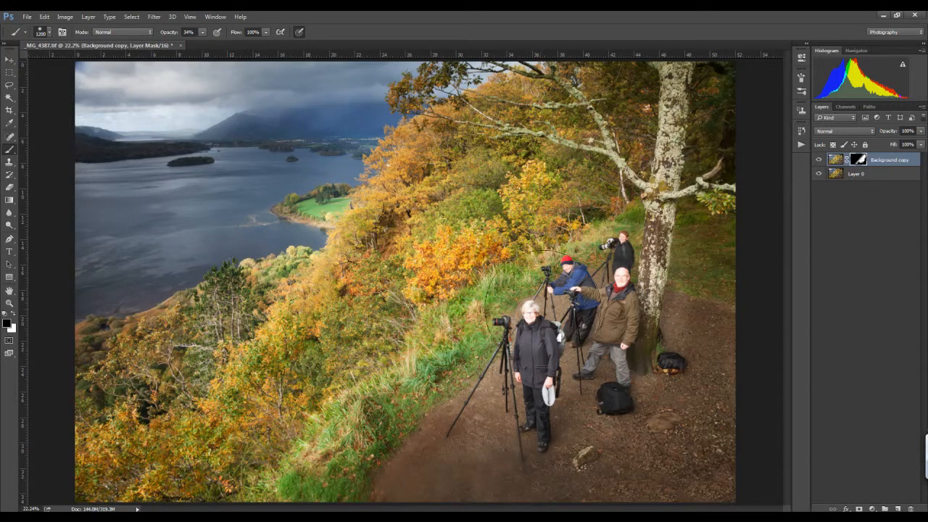
{"action": "left_click", "coordinate": [619, 275]}
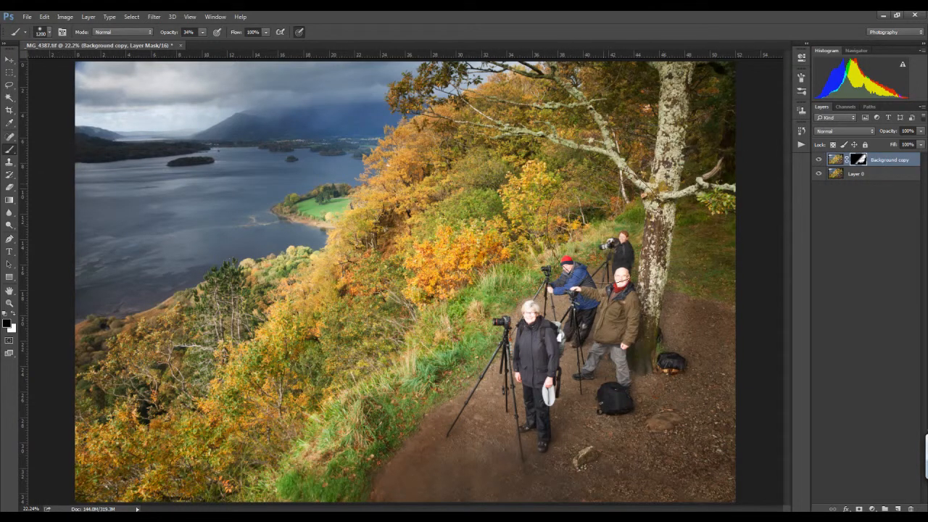
{"action": "left_click_drag", "start_coordinate": [443, 351], "coordinate": [384, 429]}
{"action": "left_click_drag", "start_coordinate": [447, 373], "coordinate": [387, 431]}
{"action": "left_click_drag", "start_coordinate": [446, 390], "coordinate": [377, 446]}
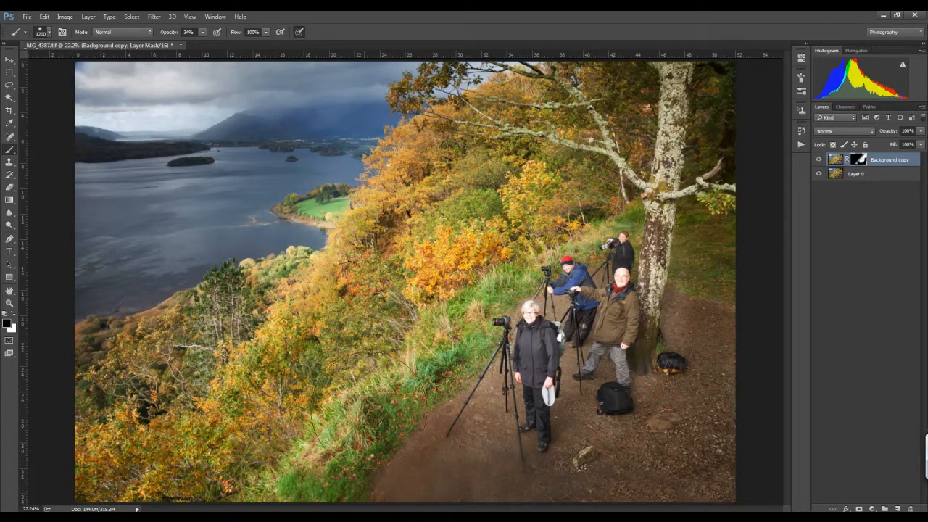
Step: Restore the people and the path in the mask by painting white at 100% opacity while Layer 0 is temporarily hidden
{"action": "left_click", "coordinate": [818, 174]}
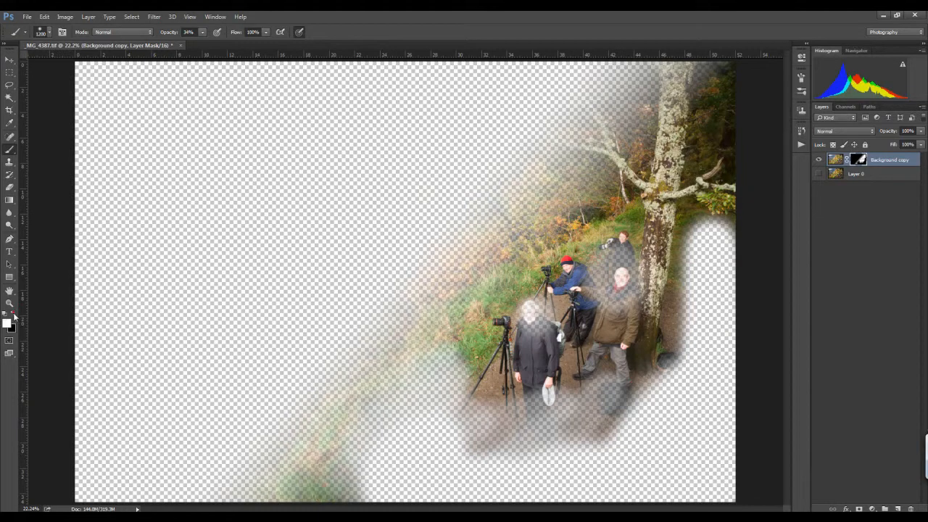
{"action": "left_click", "coordinate": [605, 290]}
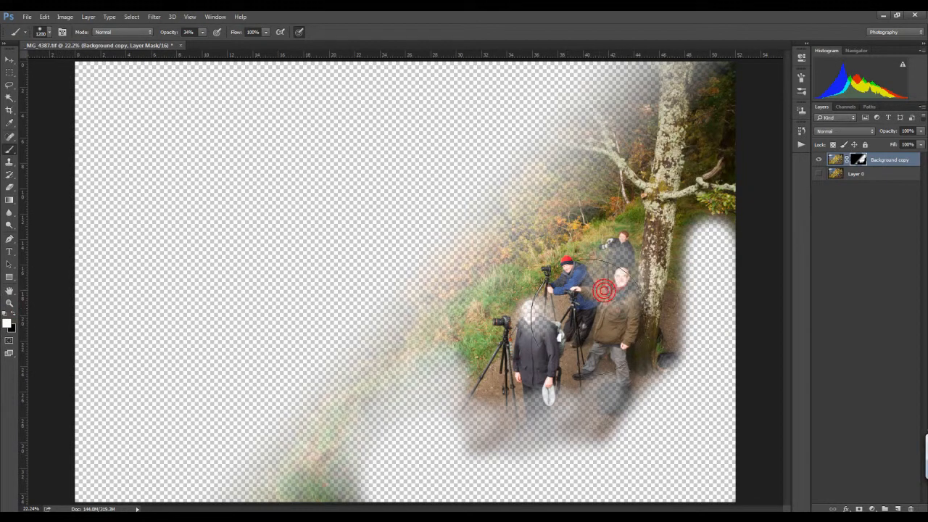
{"action": "left_click", "coordinate": [623, 258]}
{"action": "left_click", "coordinate": [203, 32]}
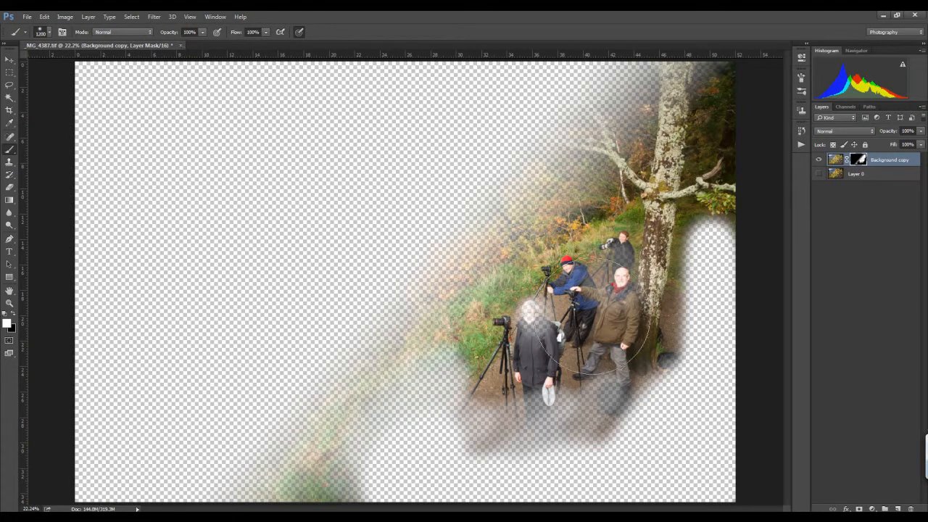
{"action": "left_click", "coordinate": [622, 294]}
{"action": "left_click", "coordinate": [560, 301]}
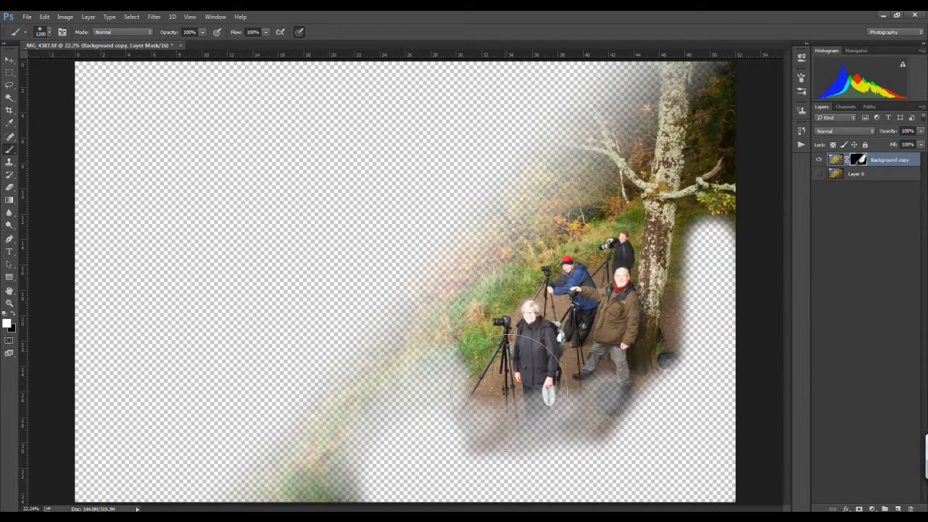
{"action": "left_click", "coordinate": [479, 397]}
{"action": "mouse_move", "coordinate": [474, 412]}
{"action": "left_mouse_down"}
{"action": "mouse_move", "coordinate": [478, 440]}
{"action": "mouse_move", "coordinate": [531, 439]}
{"action": "mouse_move", "coordinate": [583, 417]}
{"action": "mouse_move", "coordinate": [594, 432]}
{"action": "mouse_move", "coordinate": [616, 433]}
{"action": "left_mouse_up"}
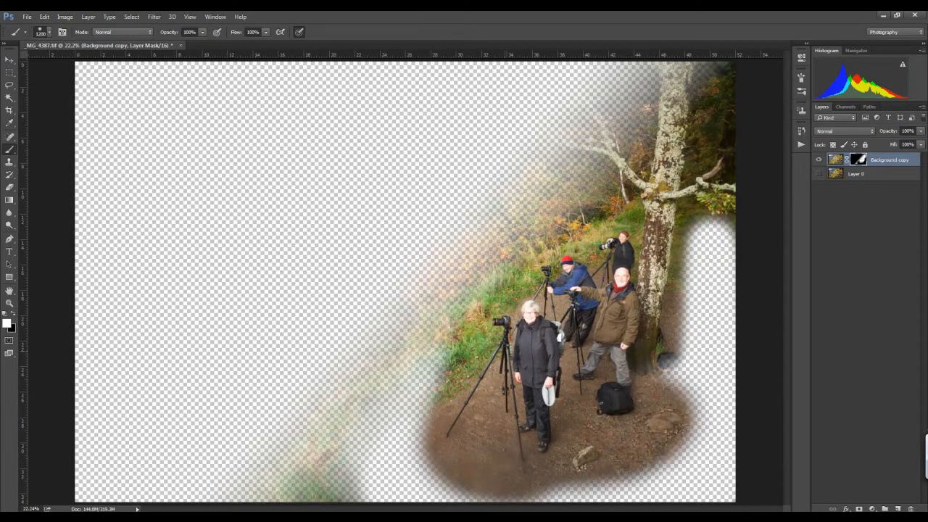
{"action": "mouse_move", "coordinate": [705, 250]}
{"action": "left_mouse_down"}
{"action": "mouse_move", "coordinate": [677, 417]}
{"action": "mouse_move", "coordinate": [728, 254]}
{"action": "mouse_move", "coordinate": [738, 471]}
{"action": "mouse_move", "coordinate": [663, 489]}
{"action": "mouse_move", "coordinate": [369, 495]}
{"action": "mouse_move", "coordinate": [523, 337]}
{"action": "left_mouse_up"}
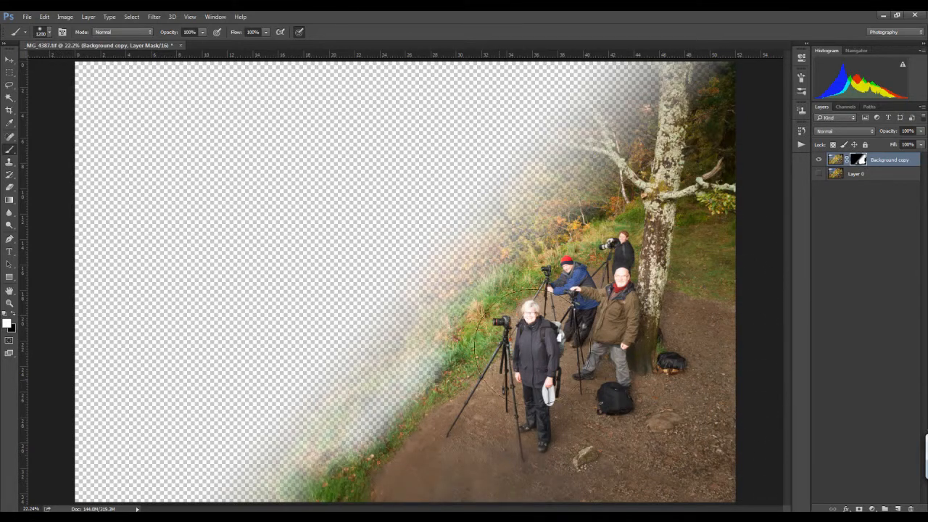
{"action": "left_click", "coordinate": [819, 174]}
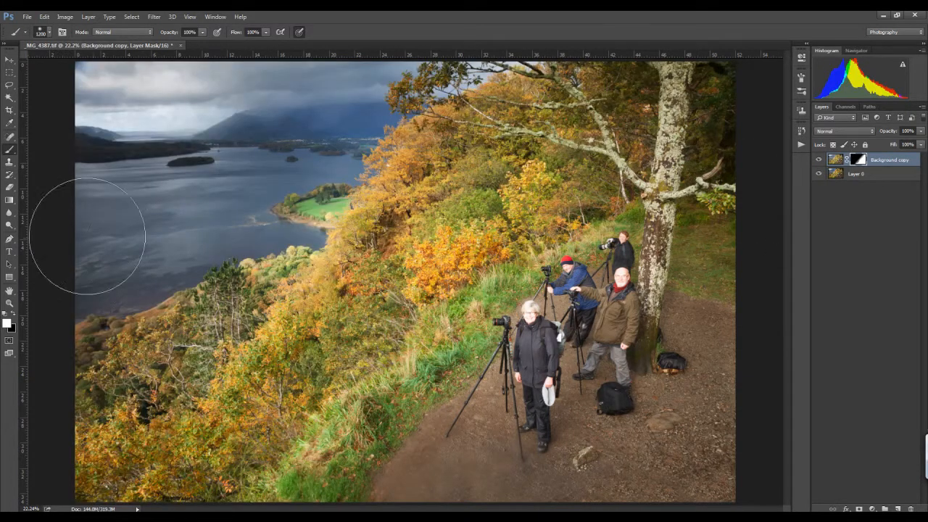
Step: Paint black at 27% opacity on the mask to soften the transition along the grass verge and the path's near edge
{"action": "left_click", "coordinate": [15, 314]}
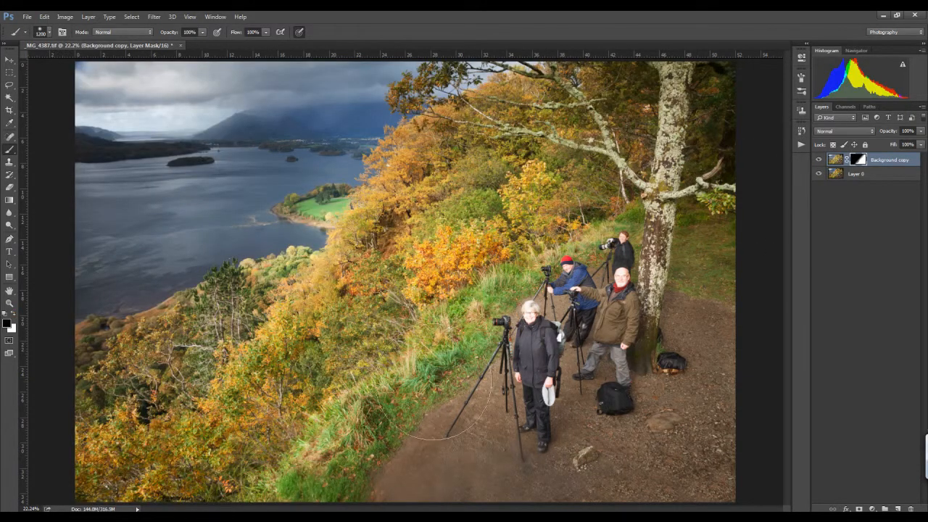
{"action": "left_click", "coordinate": [203, 32]}
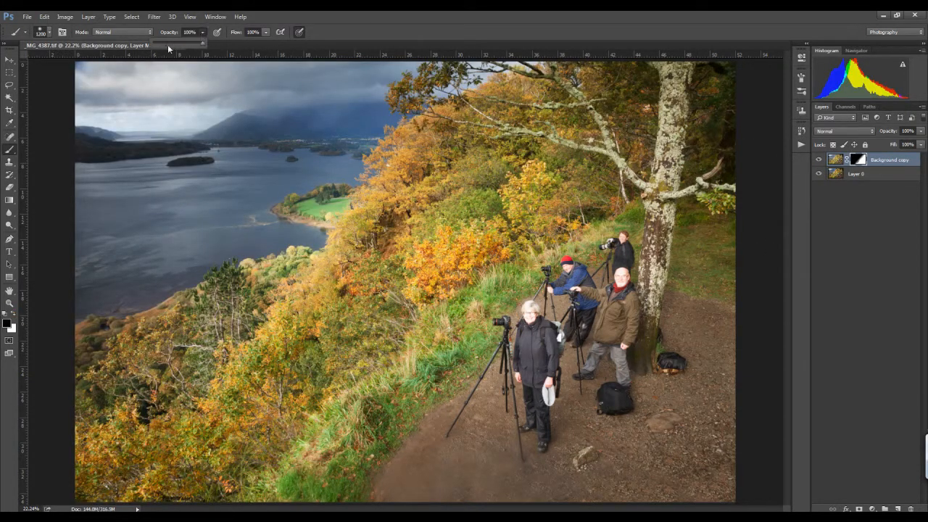
{"action": "left_click", "coordinate": [484, 302]}
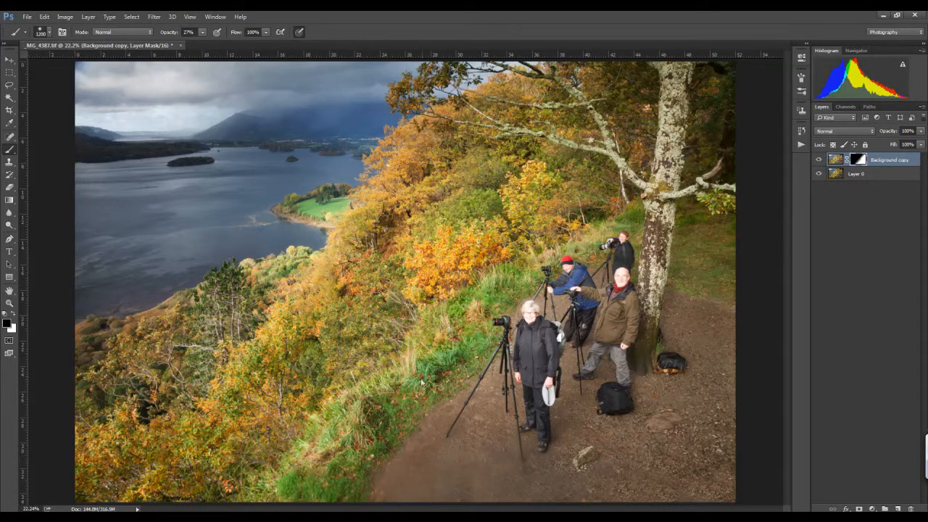
{"action": "left_click", "coordinate": [380, 409]}
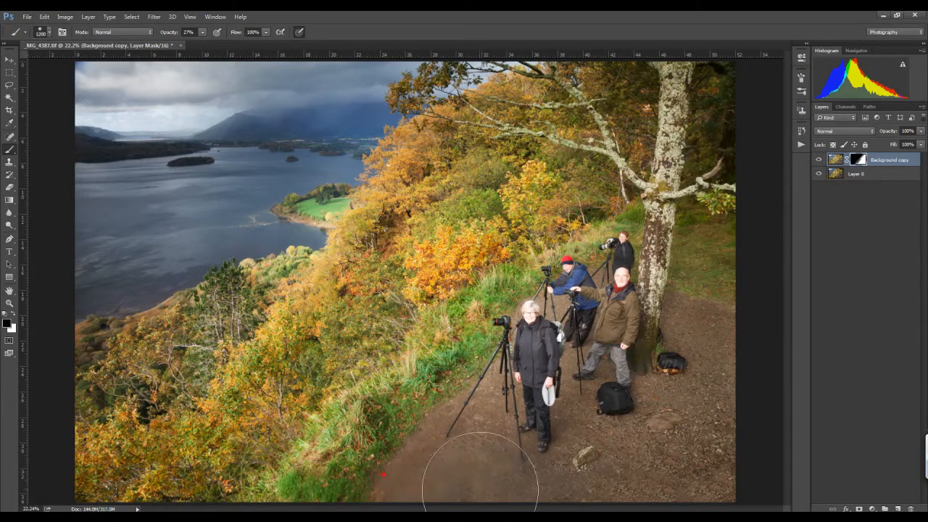
{"action": "left_click", "coordinate": [447, 445]}
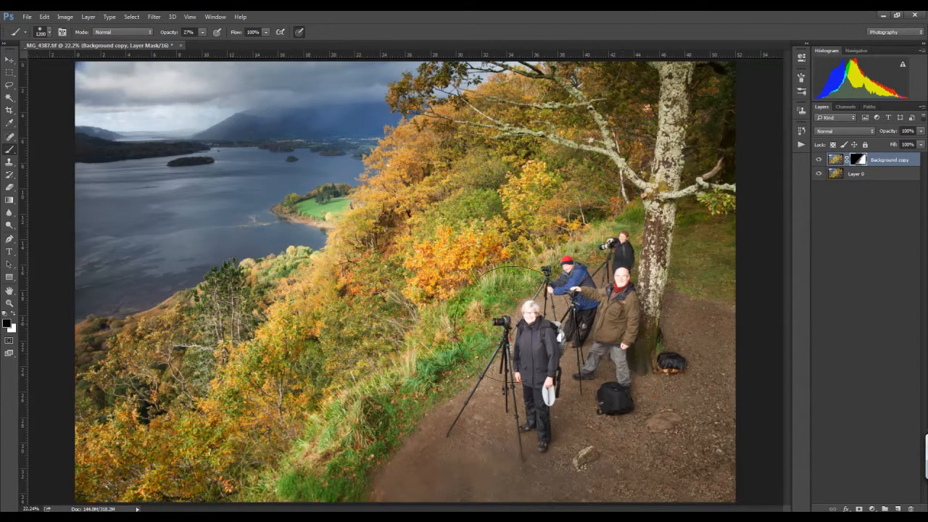
Step: Paint black on the mask over the front woman's face with a 175 px brush at 9% opacity, checking it with Layer 0 hidden
{"action": "left_click", "coordinate": [9, 303]}
{"action": "left_click_drag", "start_coordinate": [524, 314], "coordinate": [587, 347]}
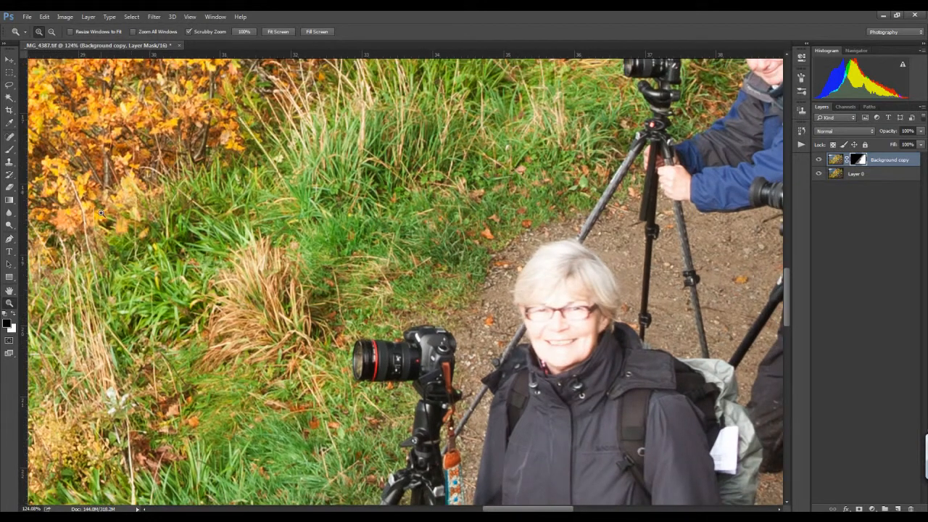
{"action": "left_click", "coordinate": [10, 152]}
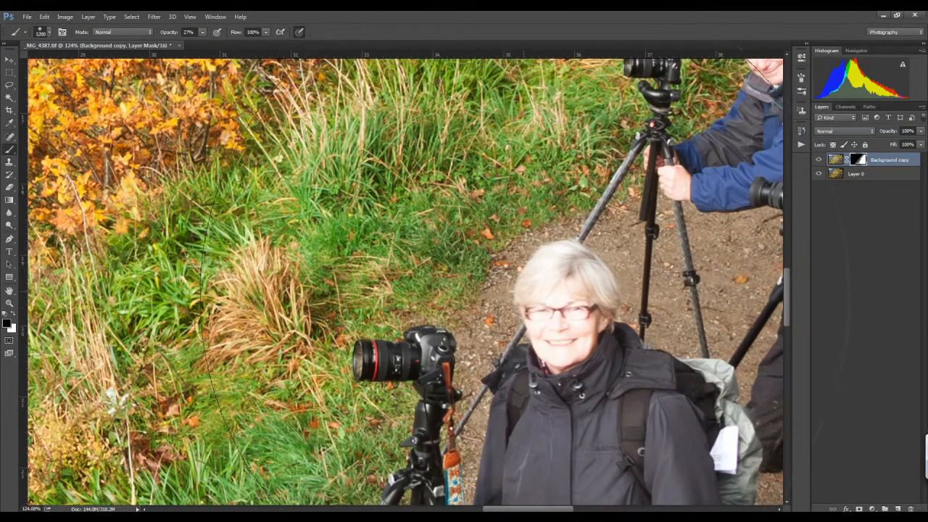
{"action": "key", "text": "bracketleft"}
{"action": "key", "text": "bracketleft"}
{"action": "key", "text": "bracketleft"}
{"action": "key", "text": "bracketleft"}
{"action": "key", "text": "bracketleft"}
{"action": "key", "text": "bracketleft"}
{"action": "key", "text": "bracketleft"}
{"action": "key", "text": "bracketleft"}
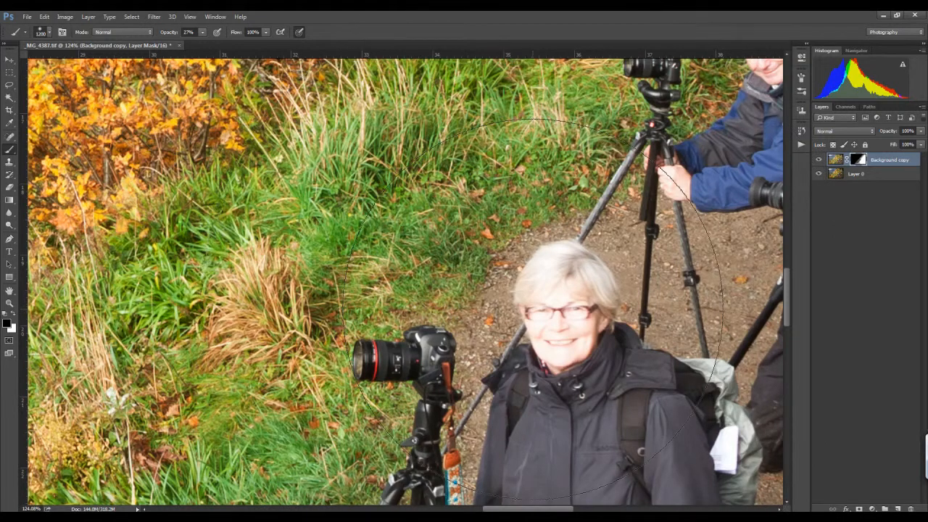
{"action": "key", "text": "bracketleft"}
{"action": "key", "text": "bracketleft"}
{"action": "key", "text": "bracketleft"}
{"action": "key", "text": "bracketleft"}
{"action": "key", "text": "bracketleft"}
{"action": "key", "text": "bracketleft"}
{"action": "key", "text": "bracketleft"}
{"action": "key", "text": "bracketleft"}
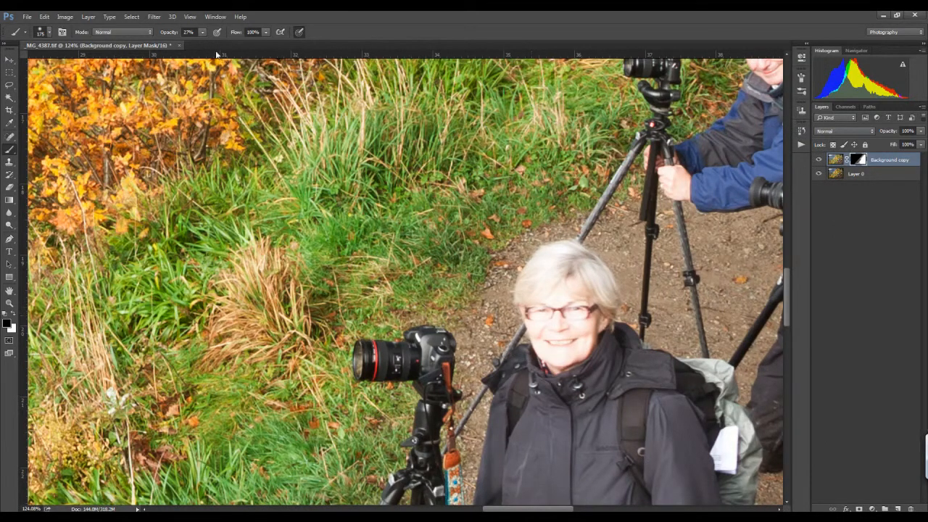
{"action": "left_click", "coordinate": [204, 33]}
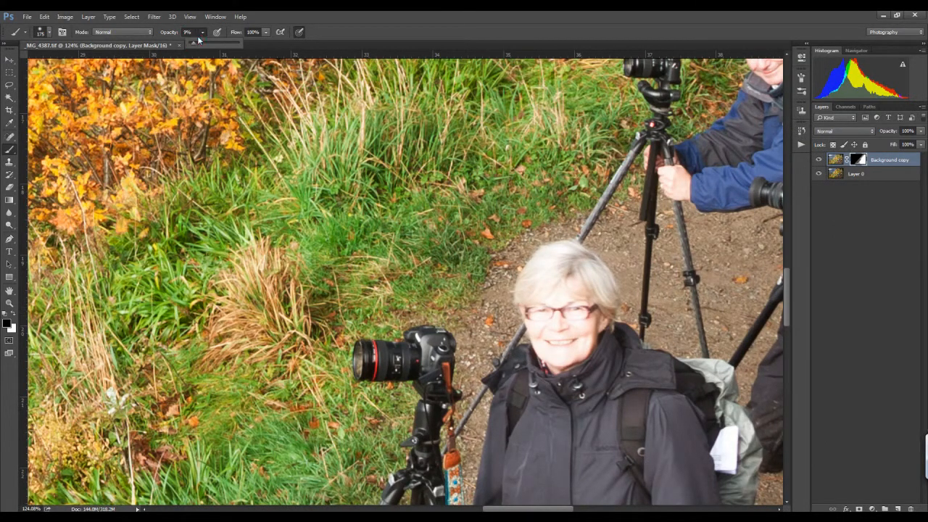
{"action": "left_click", "coordinate": [559, 309]}
{"action": "left_click", "coordinate": [559, 305]}
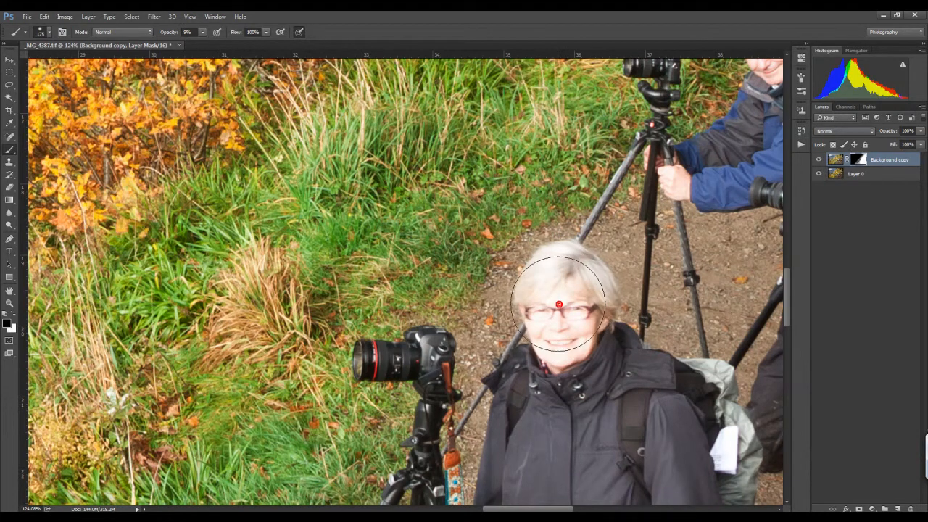
{"action": "left_click", "coordinate": [558, 294]}
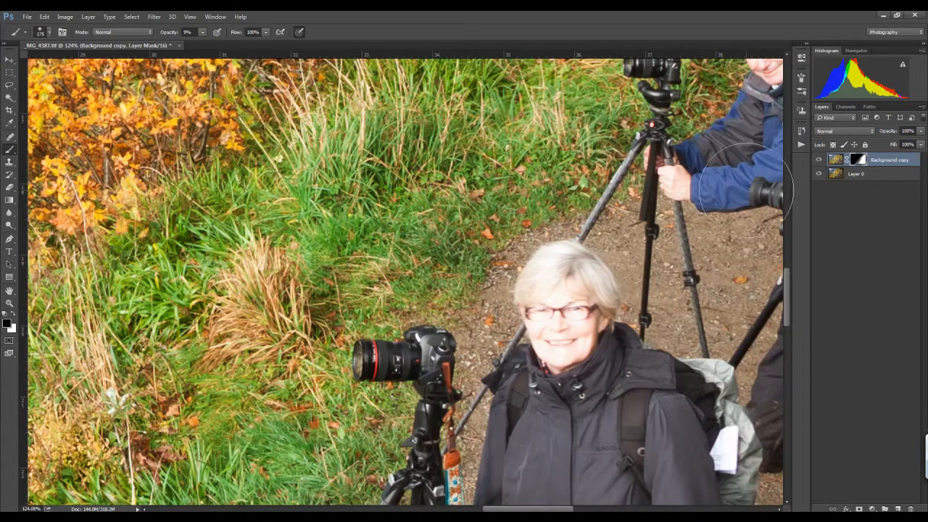
{"action": "left_click", "coordinate": [818, 173]}
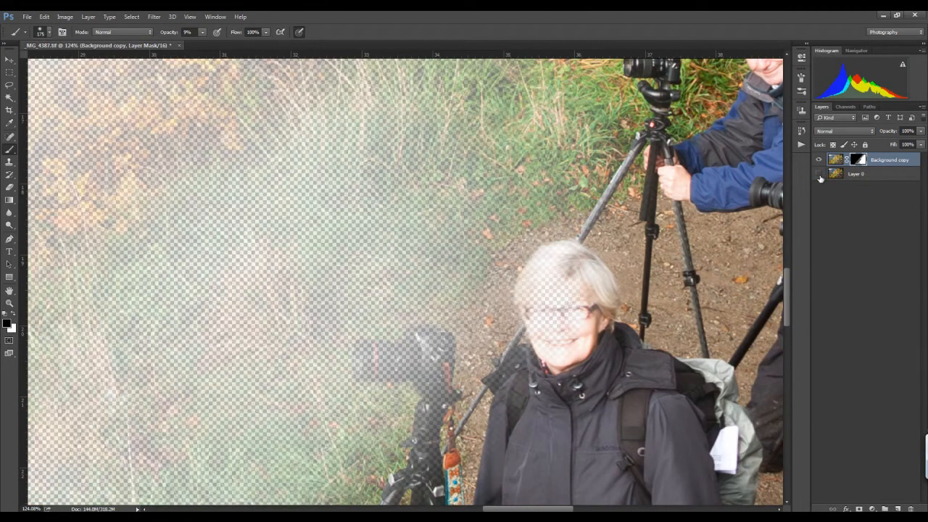
{"action": "left_click", "coordinate": [819, 174]}
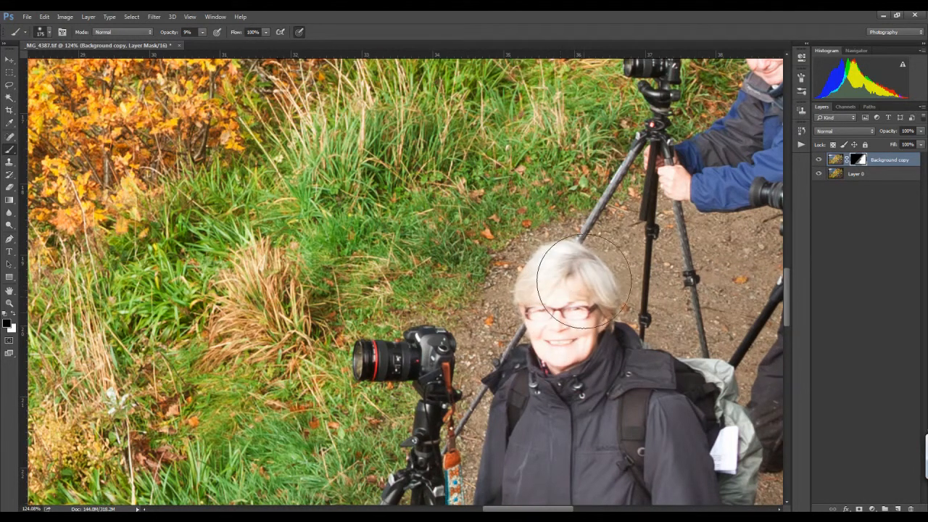
Step: Examine the blended people and faces at 100% zoom, comparing them with Layer 0 hidden and with the layer mask disabled
{"action": "mouse_move", "coordinate": [611, 269]}
{"action": "left_mouse_down"}
{"action": "mouse_move", "coordinate": [565, 286]}
{"action": "mouse_move", "coordinate": [498, 347]}
{"action": "mouse_move", "coordinate": [455, 363]}
{"action": "left_mouse_up"}
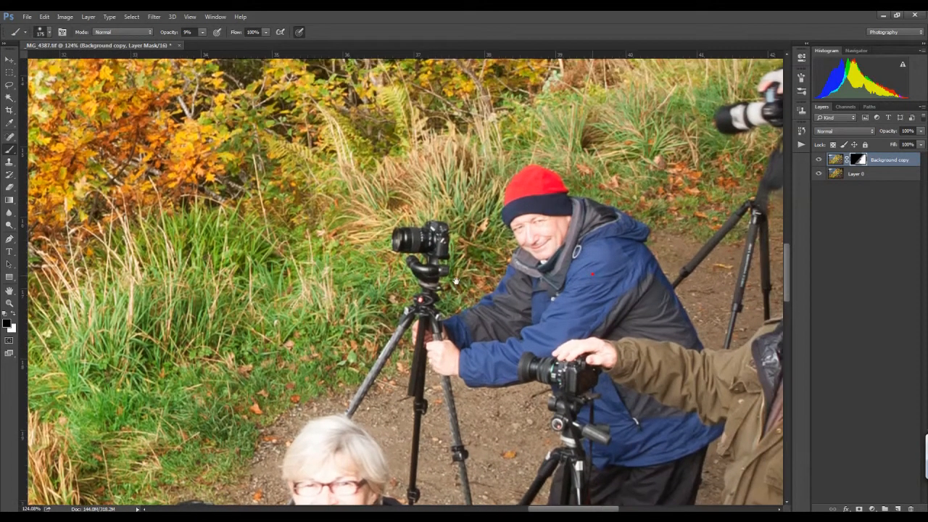
{"action": "left_click_drag", "start_coordinate": [549, 238], "coordinate": [332, 259]}
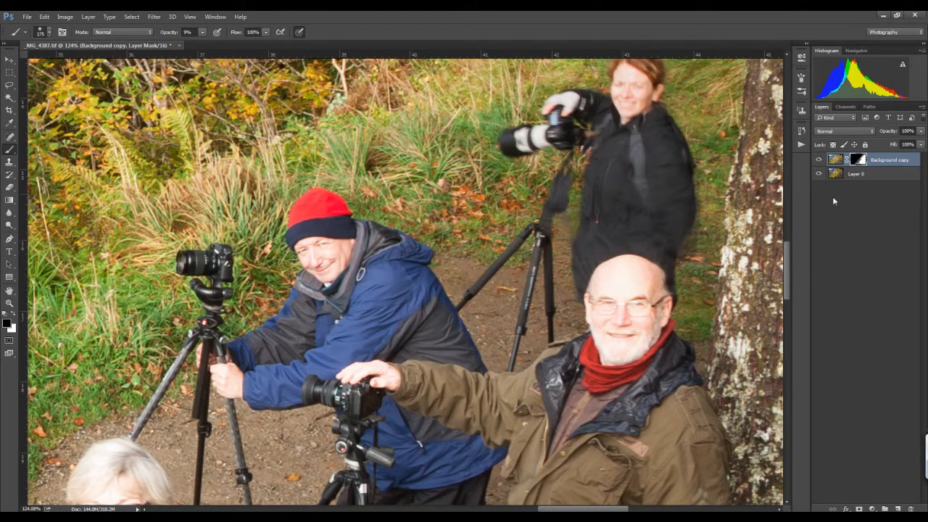
{"action": "left_click", "coordinate": [10, 301]}
{"action": "right_click", "coordinate": [364, 288]}
{"action": "left_click", "coordinate": [388, 311]}
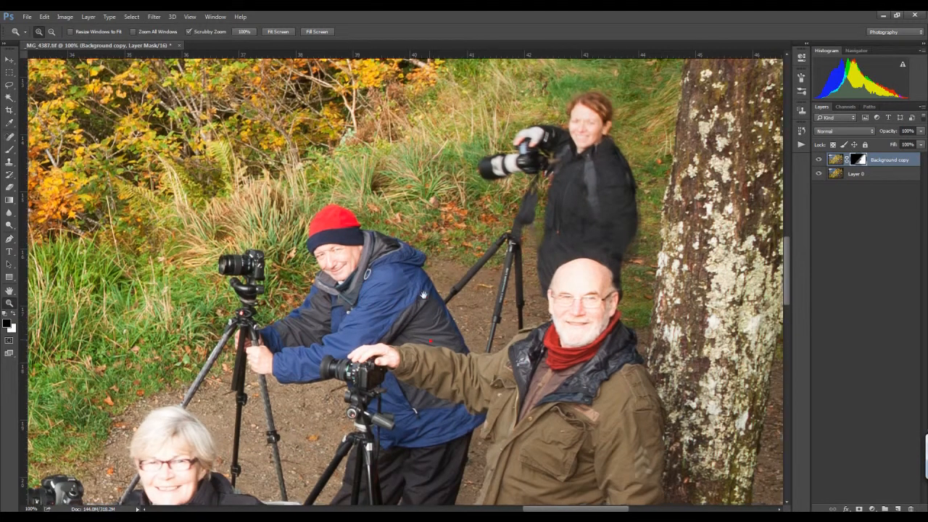
{"action": "left_click_drag", "start_coordinate": [420, 300], "coordinate": [452, 221]}
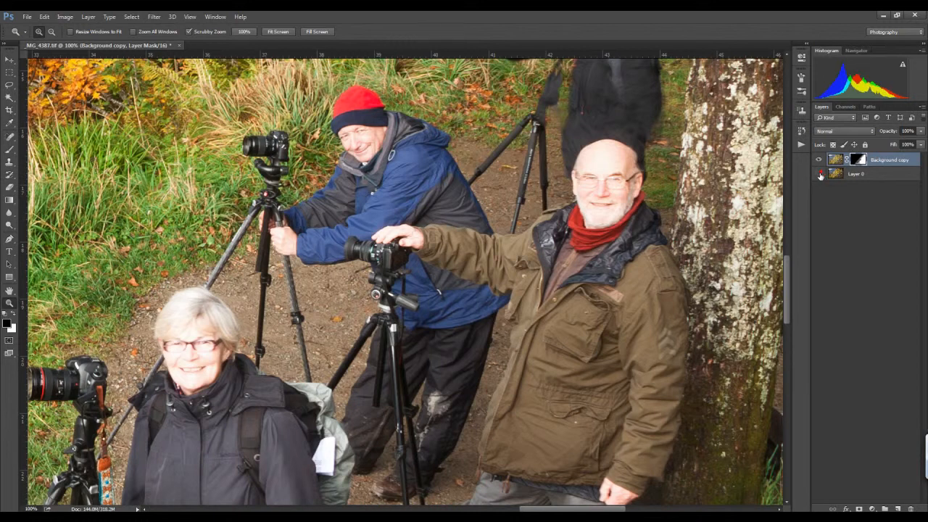
{"action": "left_click", "coordinate": [820, 174]}
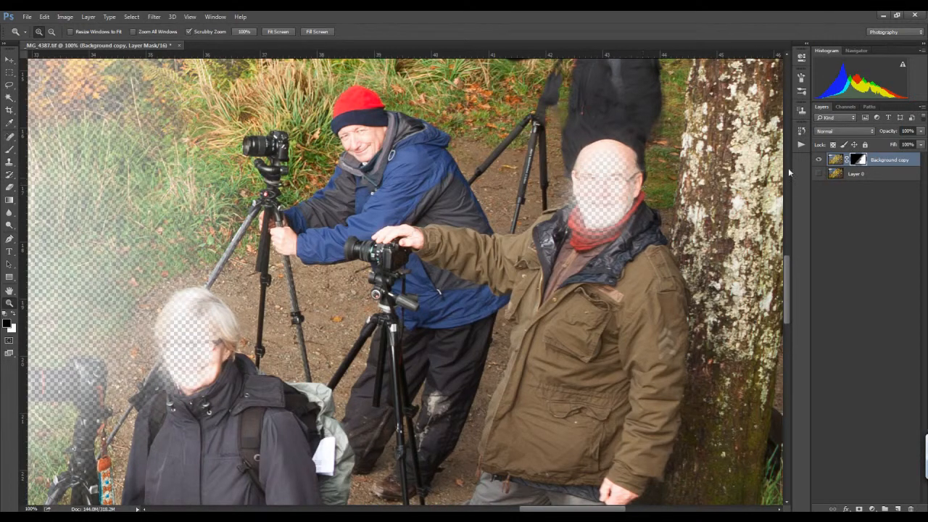
{"action": "left_click", "coordinate": [820, 174]}
{"action": "right_click", "coordinate": [860, 160]}
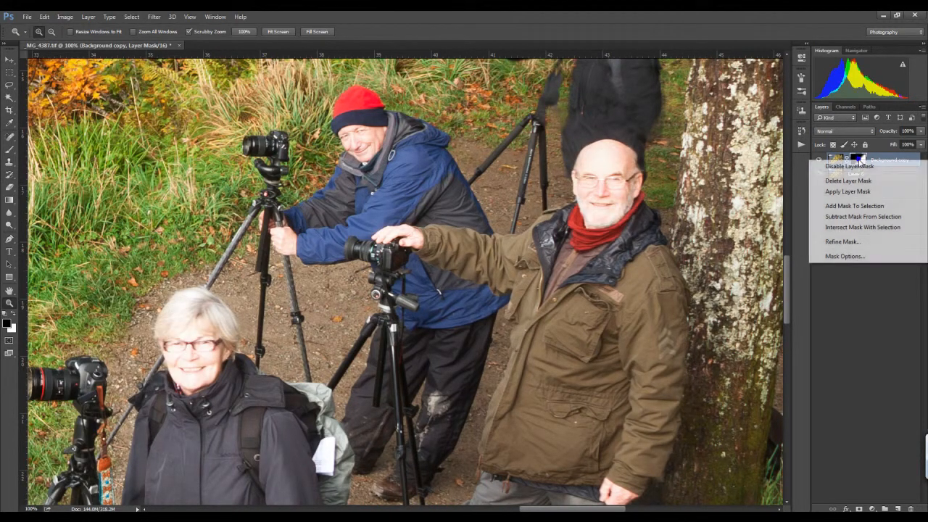
{"action": "left_click", "coordinate": [856, 168]}
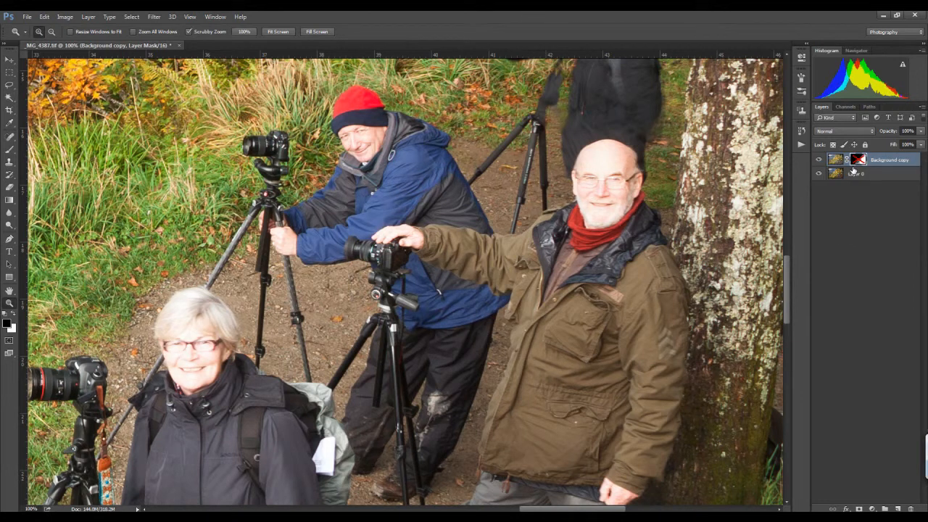
{"action": "left_click", "coordinate": [859, 161], "text": "shift"}
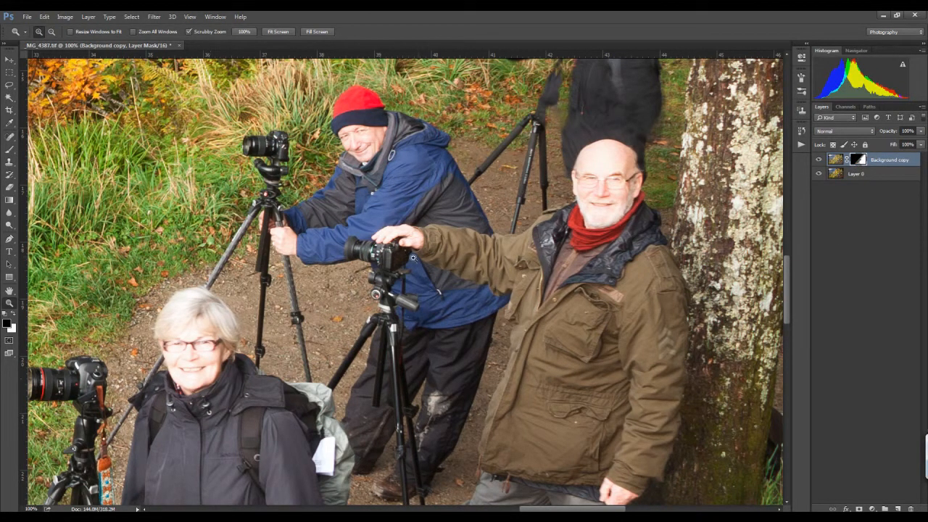
Step: Flatten the masked Background copy and Layer 0 into a single layer
{"action": "right_click", "coordinate": [394, 267]}
{"action": "left_click", "coordinate": [411, 272]}
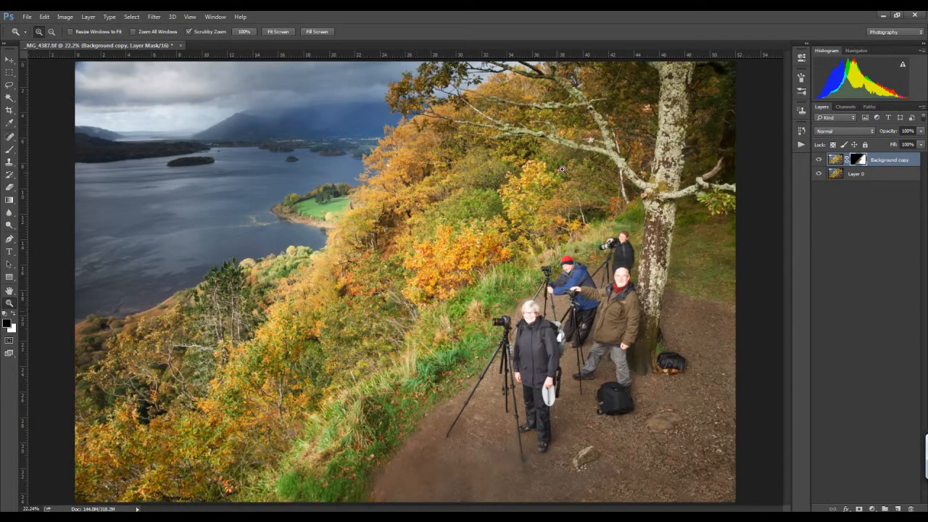
{"action": "left_click", "coordinate": [921, 107]}
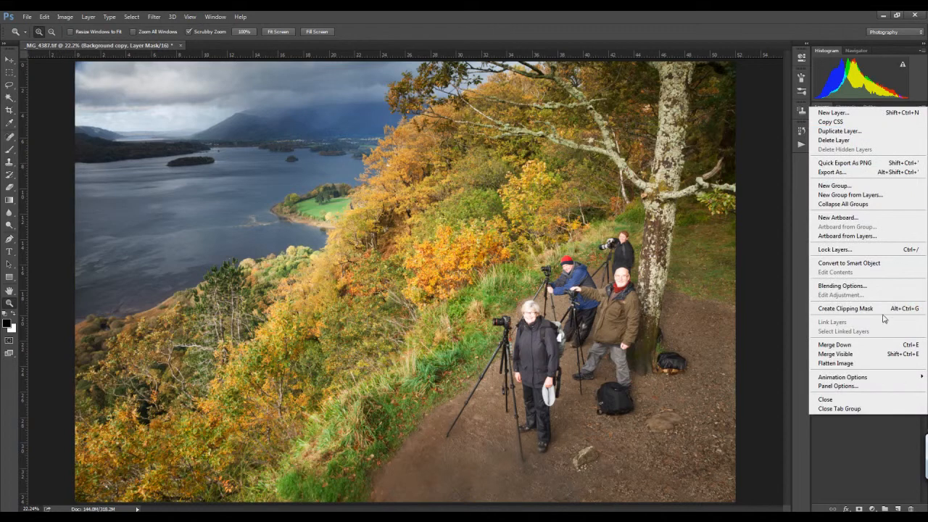
{"action": "left_click", "coordinate": [856, 364]}
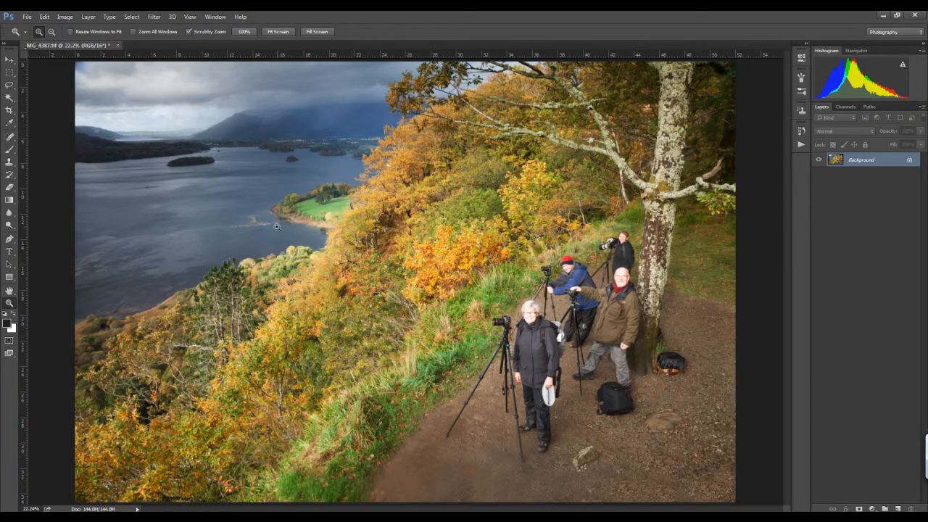
Step: Try a Curves contrast boost with points at input 181, output 190 and input 80, output 77, comparing the preview
{"action": "left_click", "coordinate": [65, 16]}
{"action": "mouse_move", "coordinate": [80, 42]}
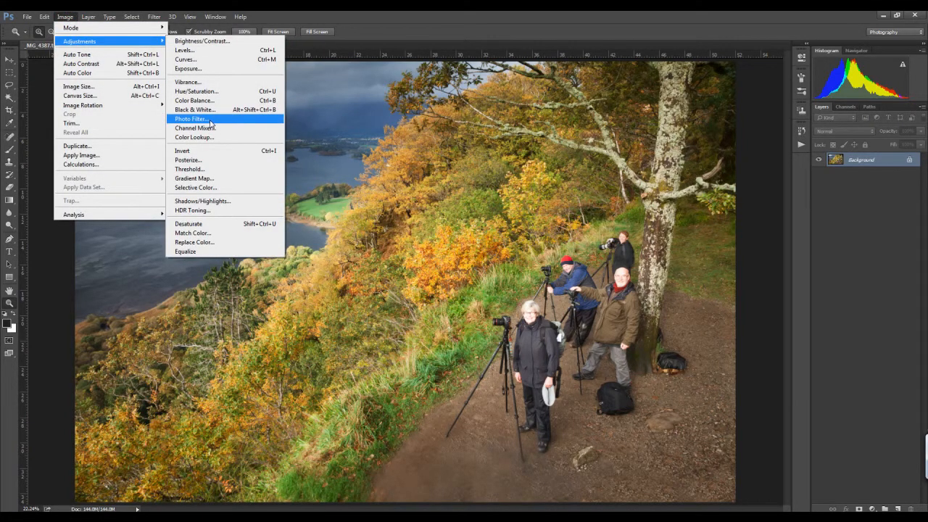
{"action": "left_click", "coordinate": [196, 59]}
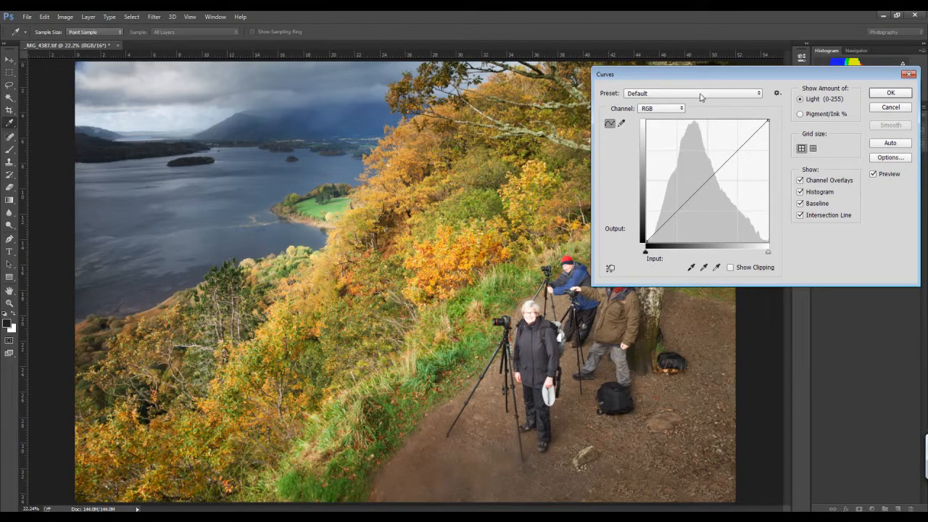
{"action": "left_click_drag", "start_coordinate": [732, 154], "coordinate": [733, 150]}
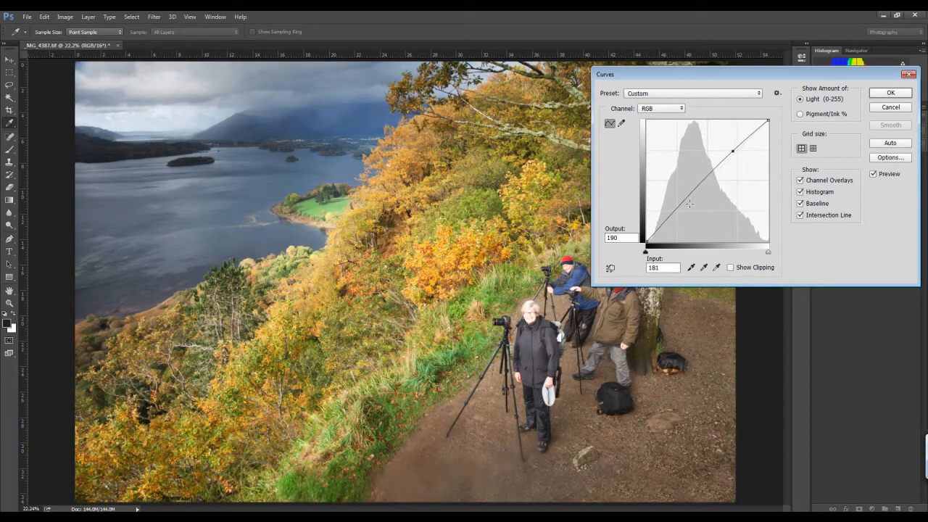
{"action": "left_click", "coordinate": [683, 204]}
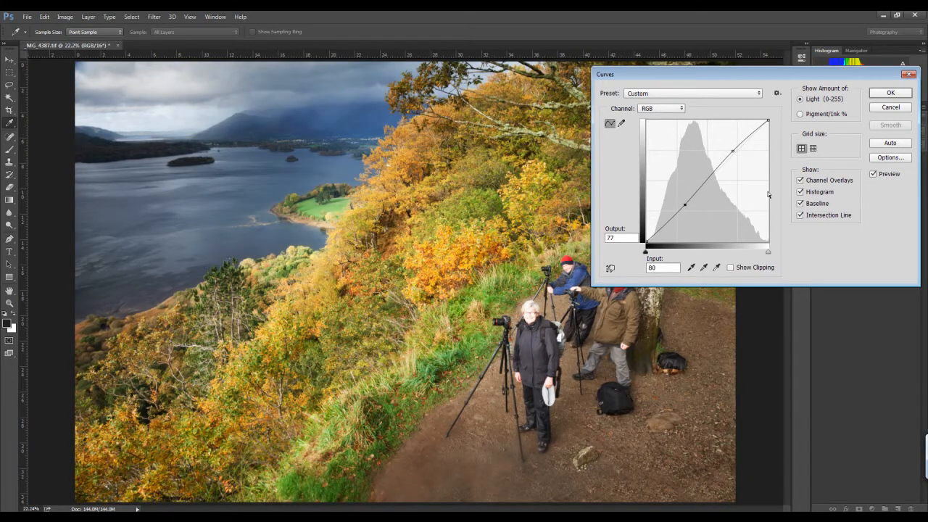
{"action": "left_click", "coordinate": [874, 175]}
{"action": "left_click", "coordinate": [874, 175]}
{"action": "left_click", "coordinate": [874, 175]}
{"action": "left_click", "coordinate": [874, 174]}
{"action": "left_click", "coordinate": [874, 176]}
{"action": "left_click", "coordinate": [892, 108]}
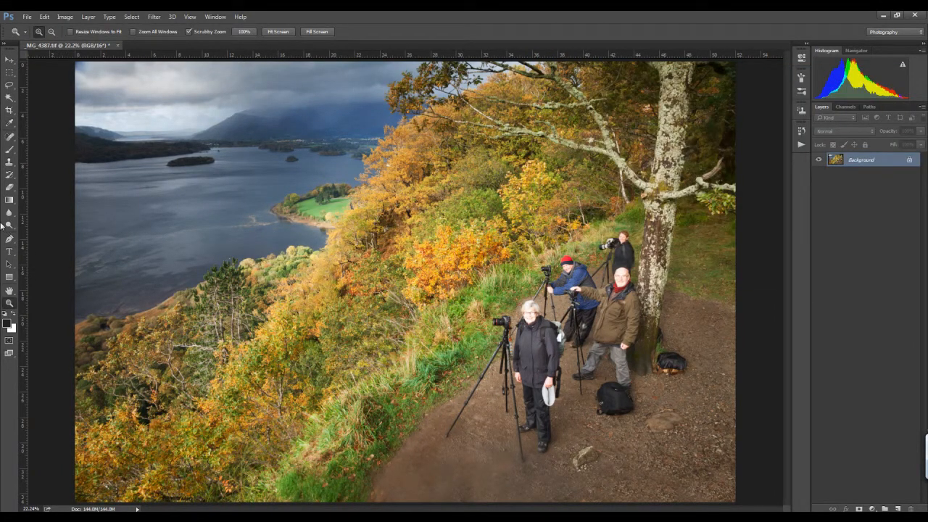
Step: Dodge the highlights of the tree trunk, its branches and the upper foliage with a 700 px brush at 10% exposure
{"action": "left_click_drag", "start_coordinate": [8, 227], "coordinate": [35, 229]}
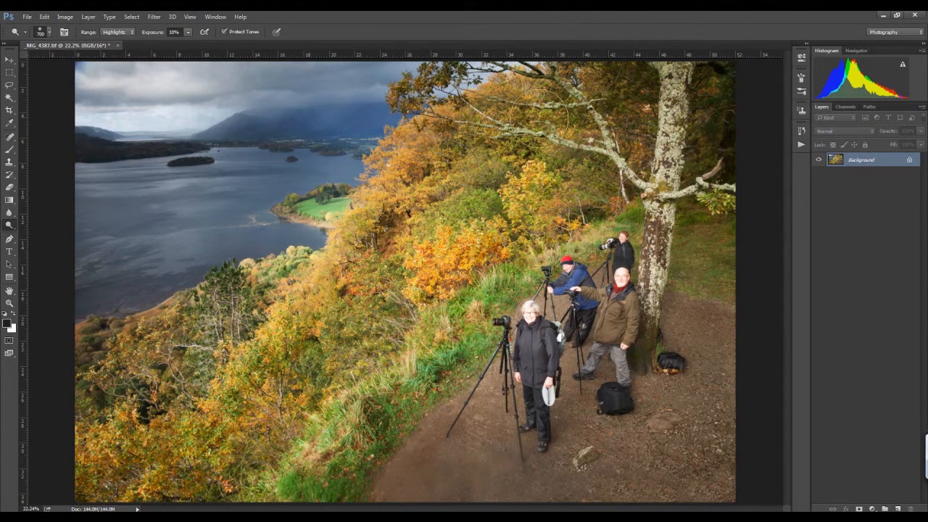
{"action": "mouse_move", "coordinate": [661, 154]}
{"action": "left_mouse_down"}
{"action": "mouse_move", "coordinate": [660, 176]}
{"action": "mouse_move", "coordinate": [664, 103]}
{"action": "left_mouse_up"}
{"action": "left_click_drag", "start_coordinate": [601, 141], "coordinate": [547, 77]}
{"action": "mouse_move", "coordinate": [590, 112]}
{"action": "left_mouse_down"}
{"action": "mouse_move", "coordinate": [563, 135]}
{"action": "mouse_move", "coordinate": [480, 110]}
{"action": "left_mouse_up"}
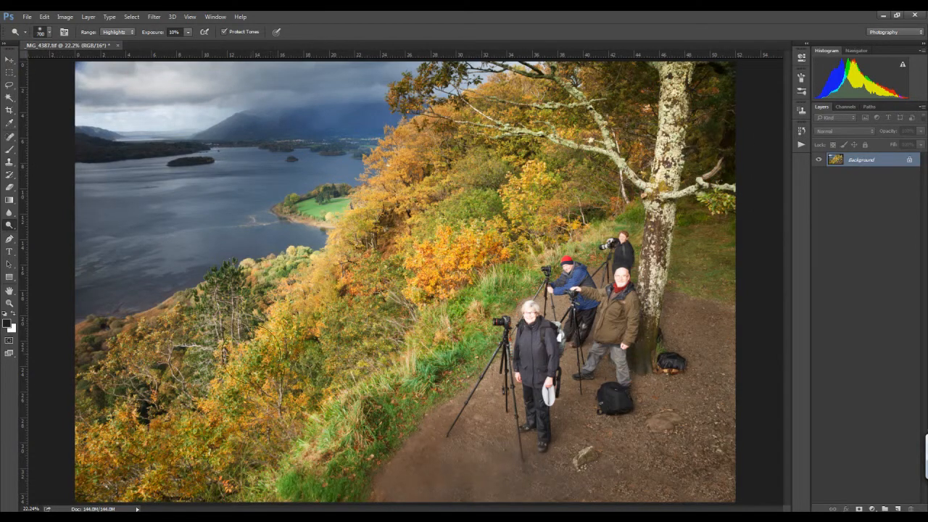
Step: Dodge the highlights of the lower autumn foliage, the grass verge and the lake surface at 10% exposure
{"action": "left_click", "coordinate": [266, 353]}
{"action": "mouse_move", "coordinate": [266, 353]}
{"action": "left_mouse_down"}
{"action": "mouse_move", "coordinate": [212, 426]}
{"action": "mouse_move", "coordinate": [136, 492]}
{"action": "left_mouse_up"}
{"action": "left_click_drag", "start_coordinate": [128, 437], "coordinate": [85, 469]}
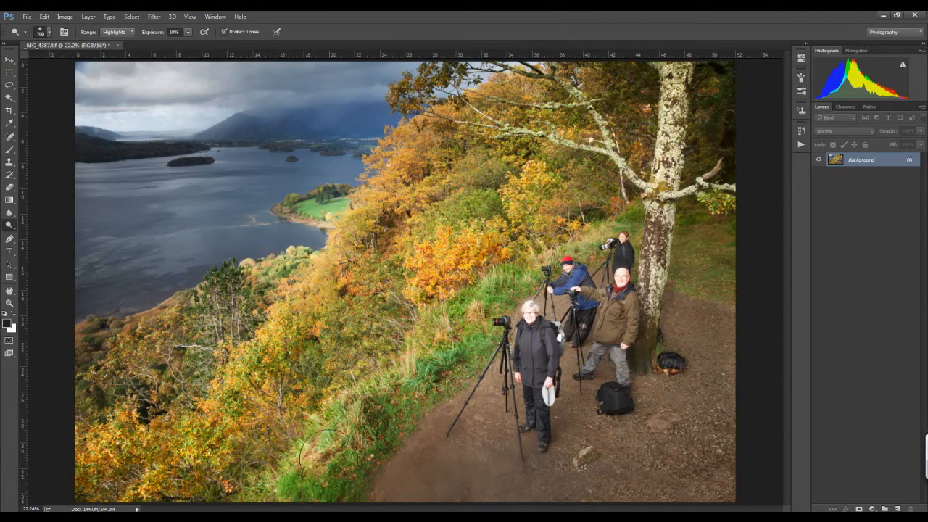
{"action": "left_click_drag", "start_coordinate": [355, 403], "coordinate": [466, 332]}
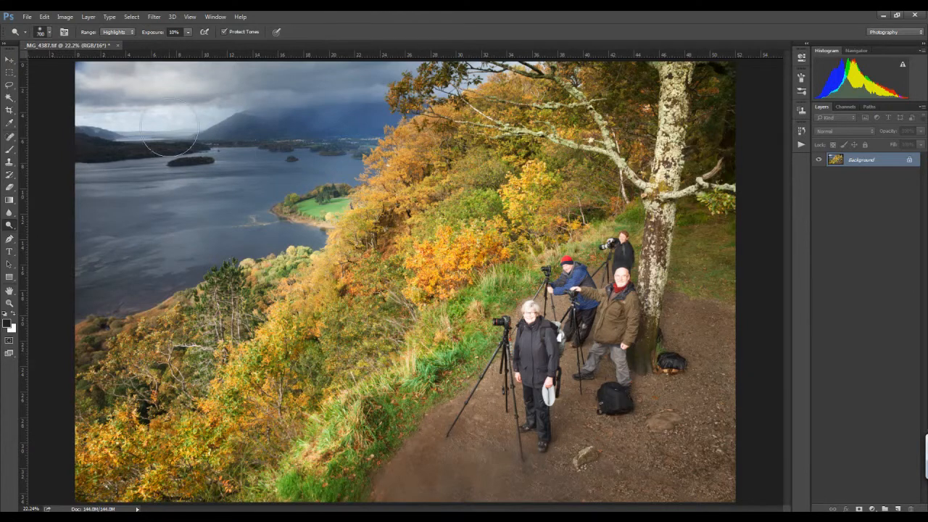
{"action": "mouse_move", "coordinate": [179, 245]}
{"action": "left_mouse_down"}
{"action": "mouse_move", "coordinate": [145, 246]}
{"action": "mouse_move", "coordinate": [91, 264]}
{"action": "mouse_move", "coordinate": [104, 272]}
{"action": "mouse_move", "coordinate": [162, 254]}
{"action": "mouse_move", "coordinate": [79, 276]}
{"action": "mouse_move", "coordinate": [137, 283]}
{"action": "left_mouse_up"}
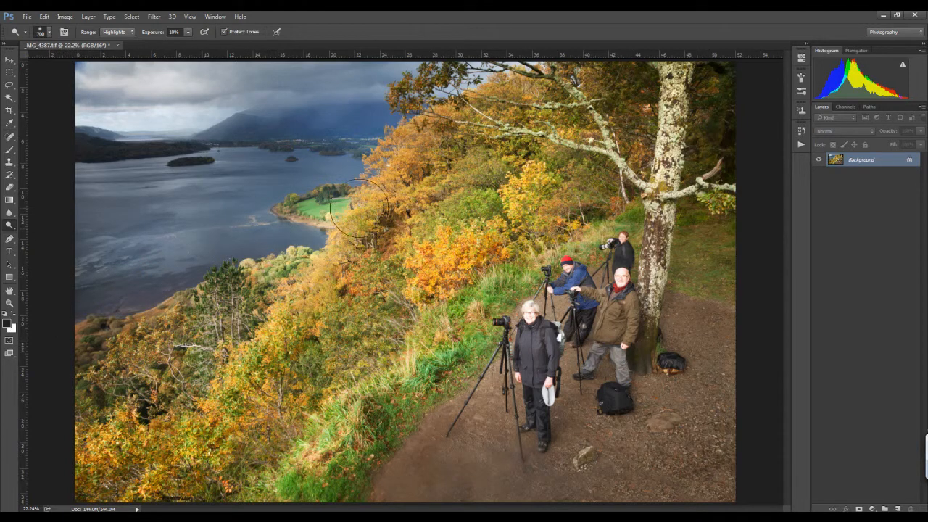
Step: Burn the shadows at the tree edge beside the green headland with a 300 px brush at 7% exposure
{"action": "left_click", "coordinate": [9, 225]}
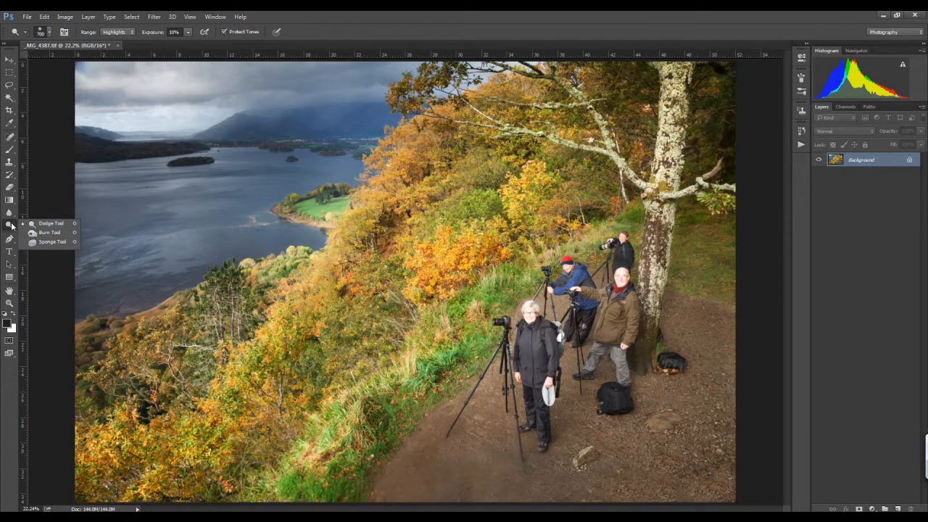
{"action": "left_click", "coordinate": [49, 234]}
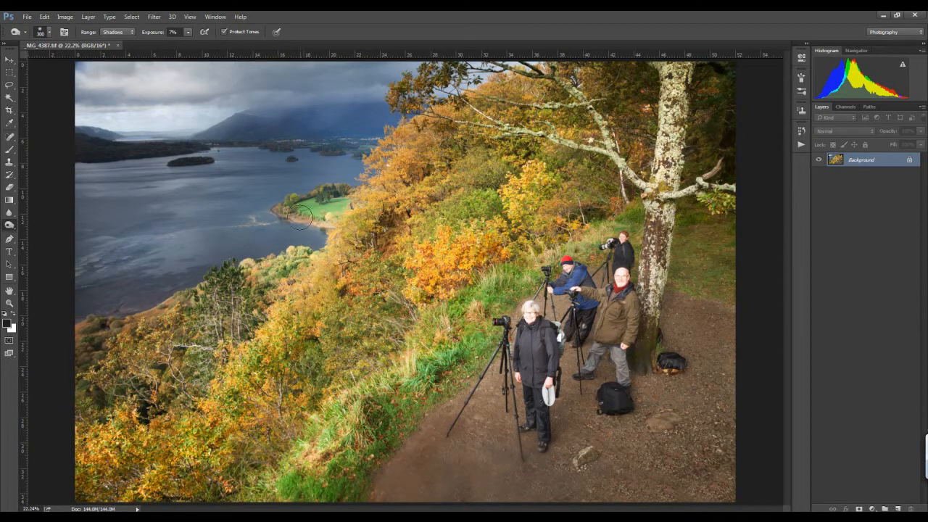
{"action": "mouse_move", "coordinate": [330, 229]}
{"action": "left_mouse_down"}
{"action": "mouse_move", "coordinate": [308, 226]}
{"action": "mouse_move", "coordinate": [355, 224]}
{"action": "left_mouse_up"}
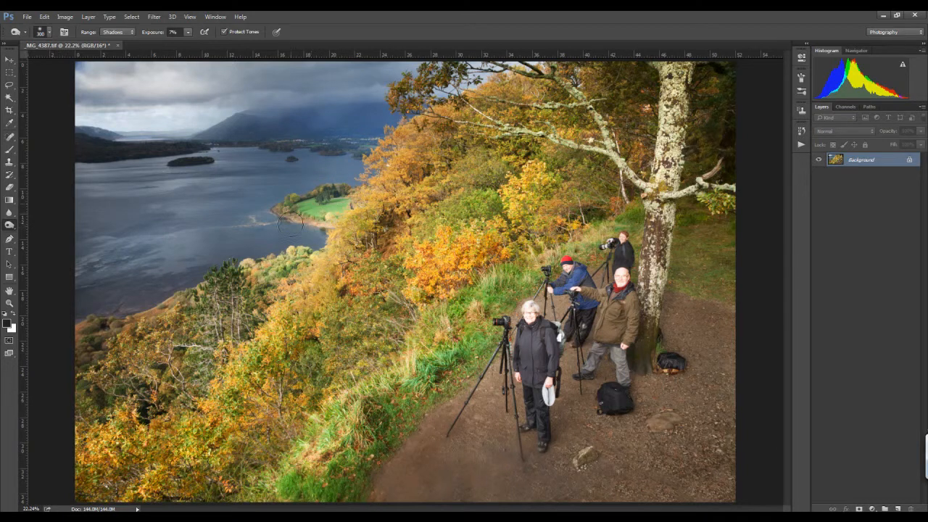